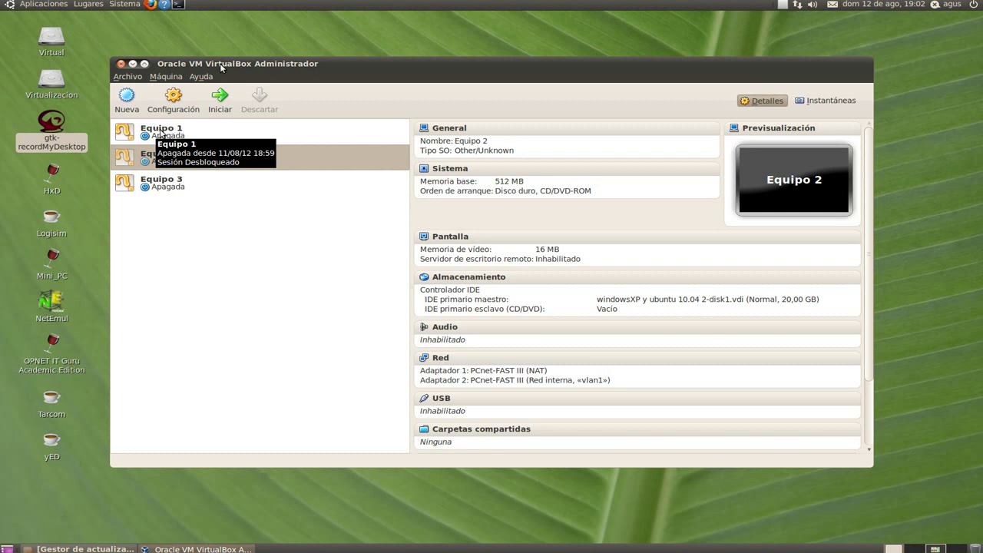
# Start the Equipo 1 virtual machine and boot it with the Ubuntu, con Linux 2.6.32-41-generic entry.
pyautogui.click(158, 132)
pyautogui.click(217, 105)
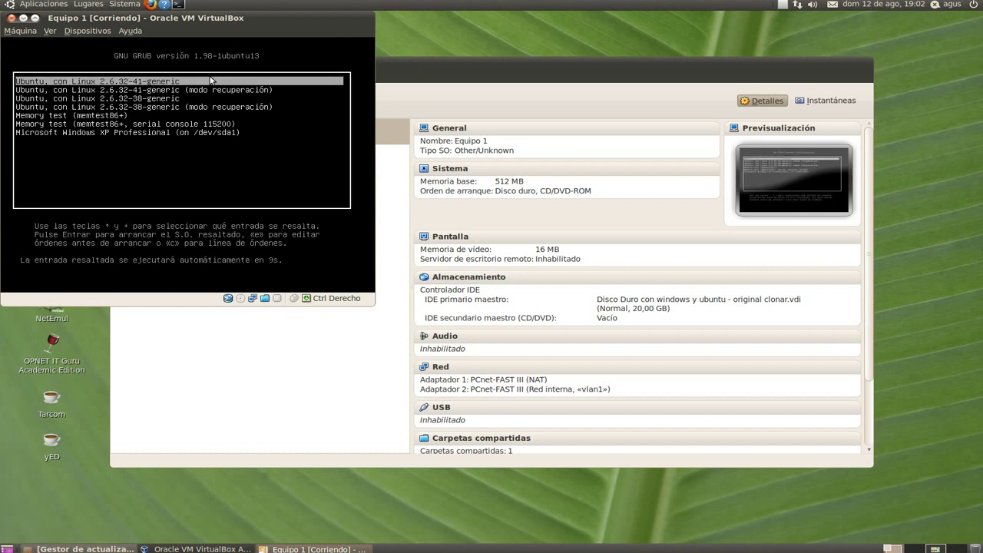
pyautogui.press('Return')
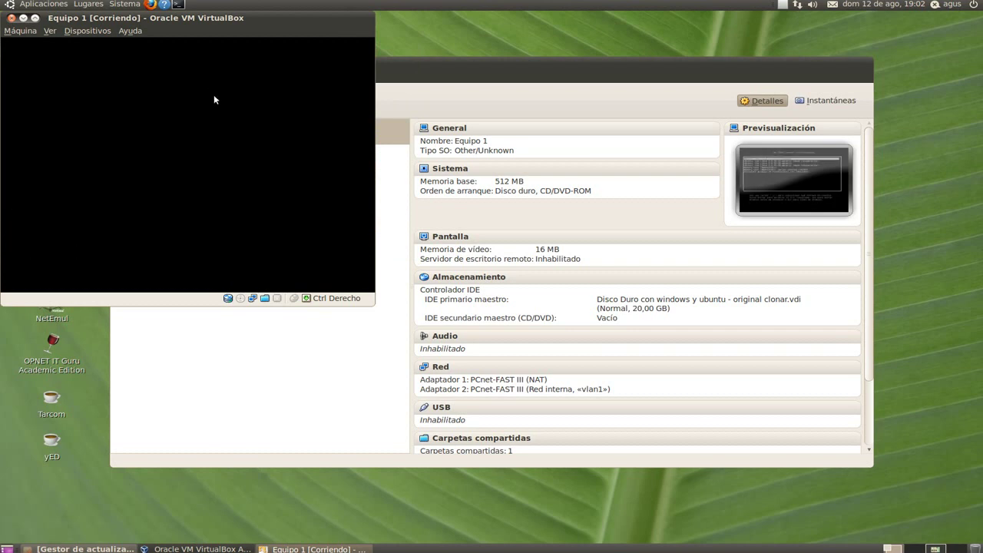
# Start the Equipo 3 virtual machine and boot it into Microsoft Windows XP Professional from the GRUB list.
pyautogui.click(491, 75)
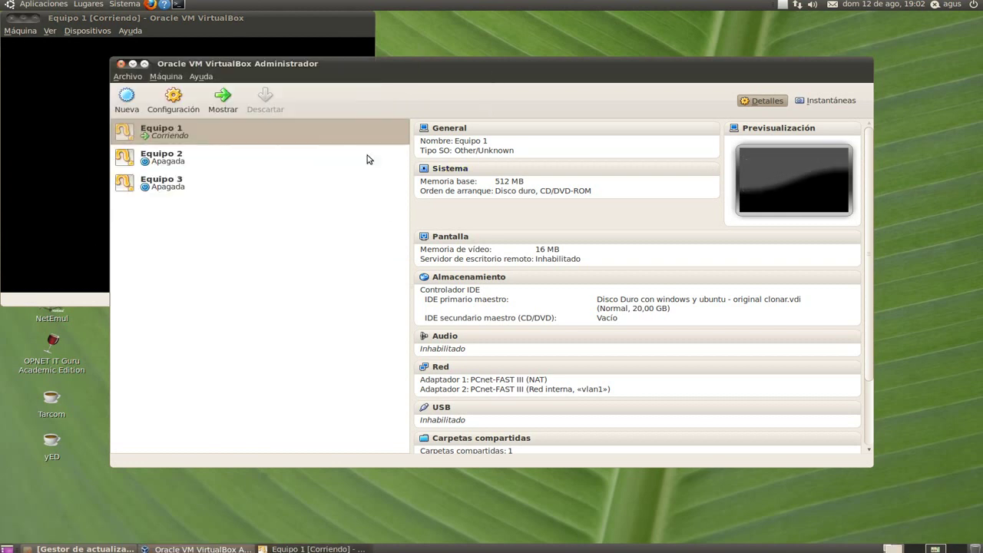
pyautogui.click(167, 187)
pyautogui.click(220, 100)
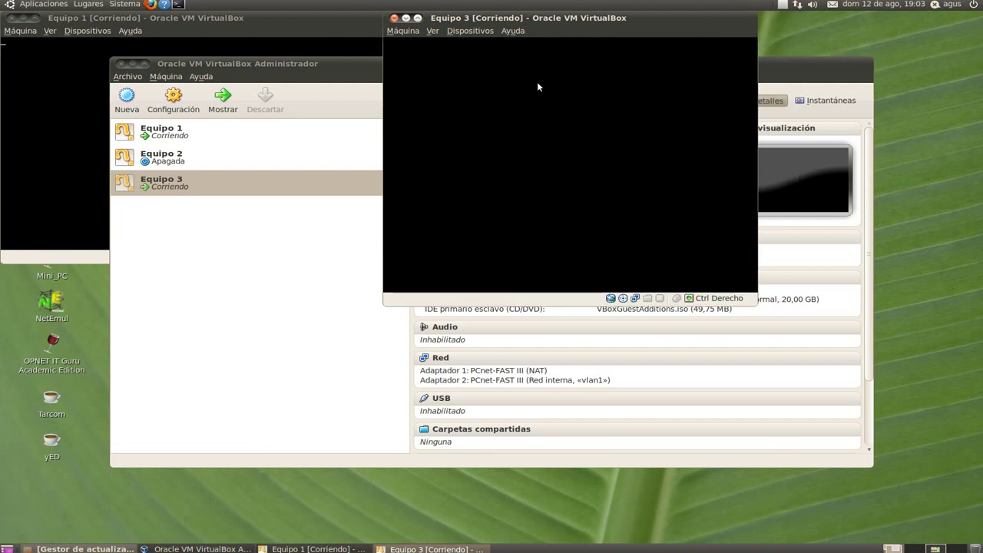
pyautogui.press('Down')
pyautogui.press('Down')
pyautogui.press('Down')
pyautogui.press('Down')
pyautogui.press('Down')
pyautogui.press('Down')
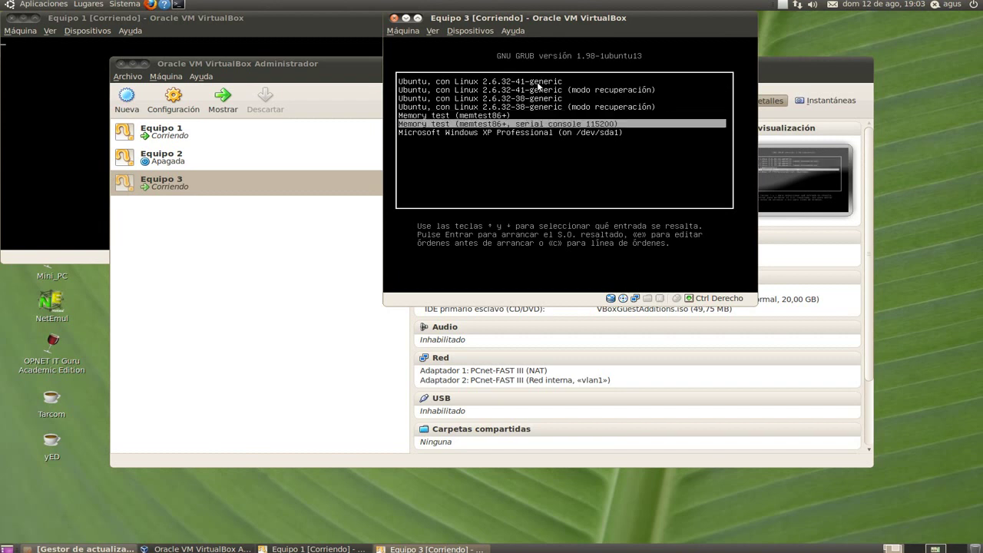
pyautogui.press('Return')
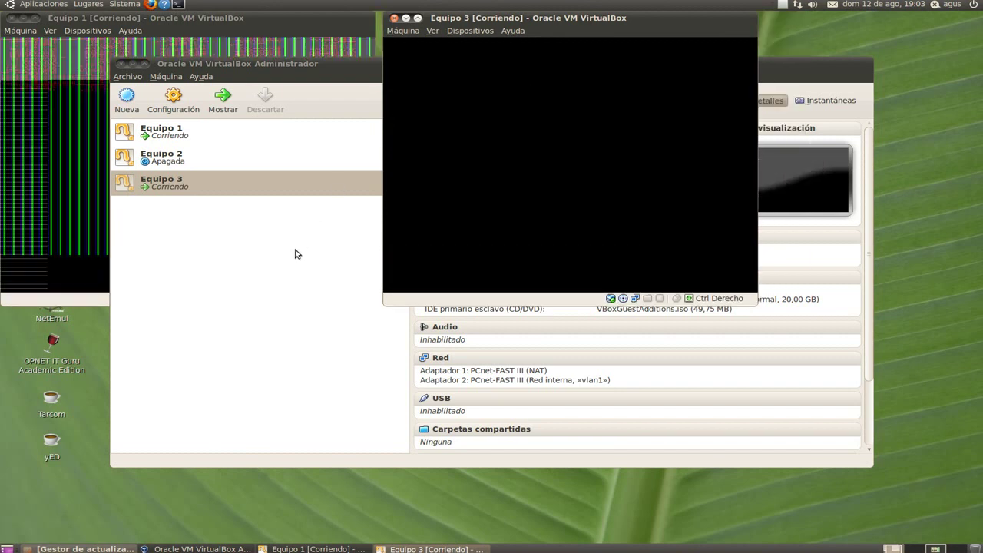
# Start the Equipo 2 virtual machine, move its window lower on the desktop and boot Ubuntu, con Linux 2.6.32-41-generic.
pyautogui.click(175, 160)
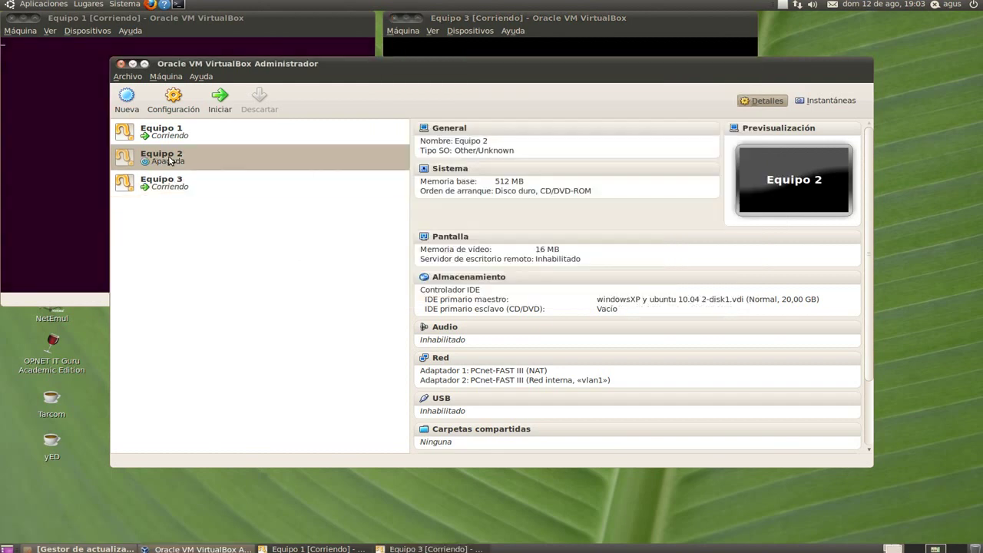
pyautogui.click(218, 101)
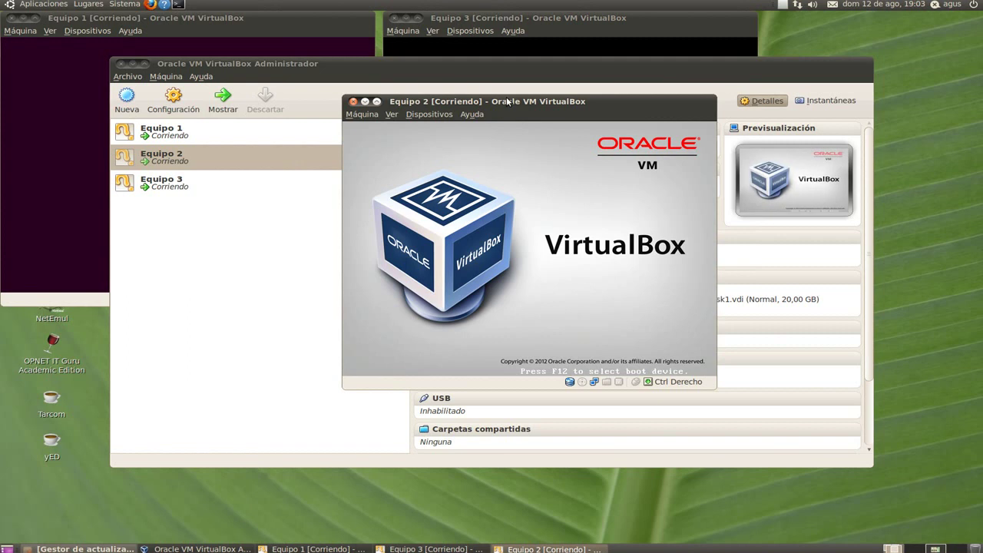
pyautogui.moveTo(503, 102); pyautogui.dragTo(449, 251)
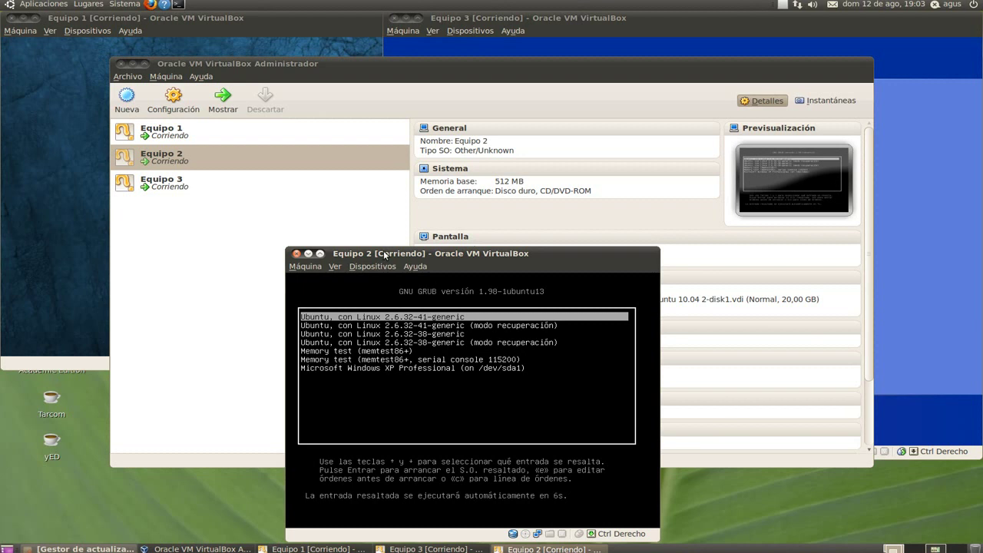
pyautogui.press('Return')
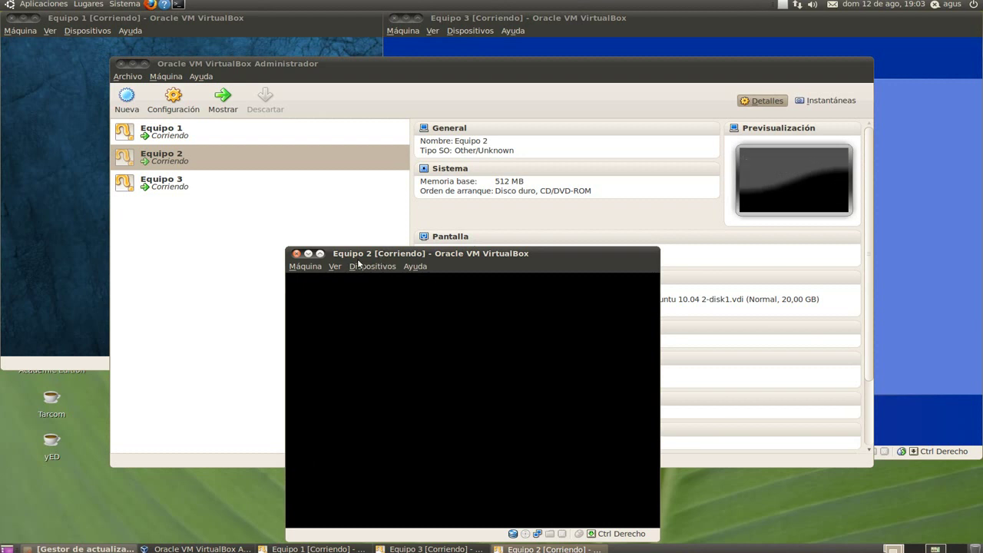
# Bring the Equipo 1, Equipo 3 and Equipo 2 windows forward in turn to check their boot progress.
pyautogui.click(274, 19)
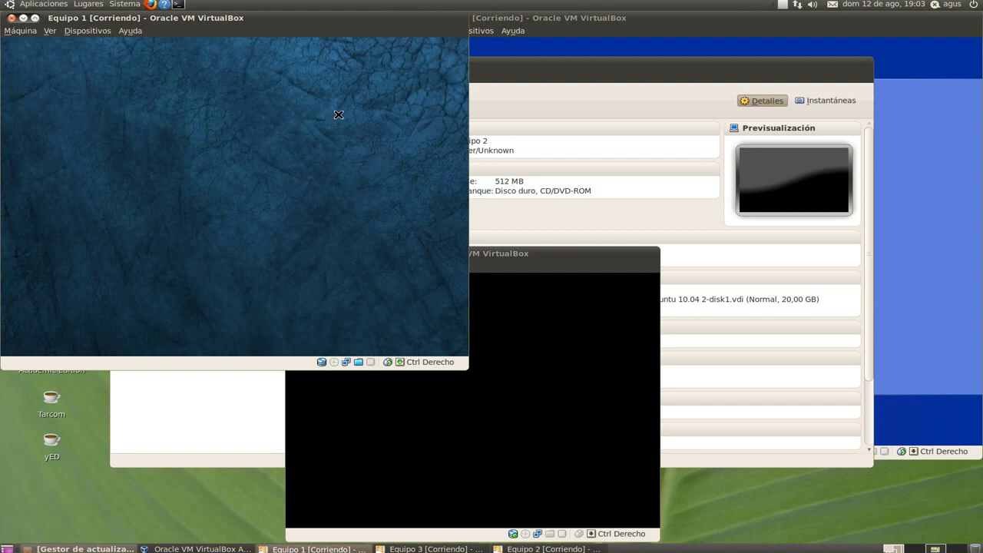
pyautogui.click(685, 29)
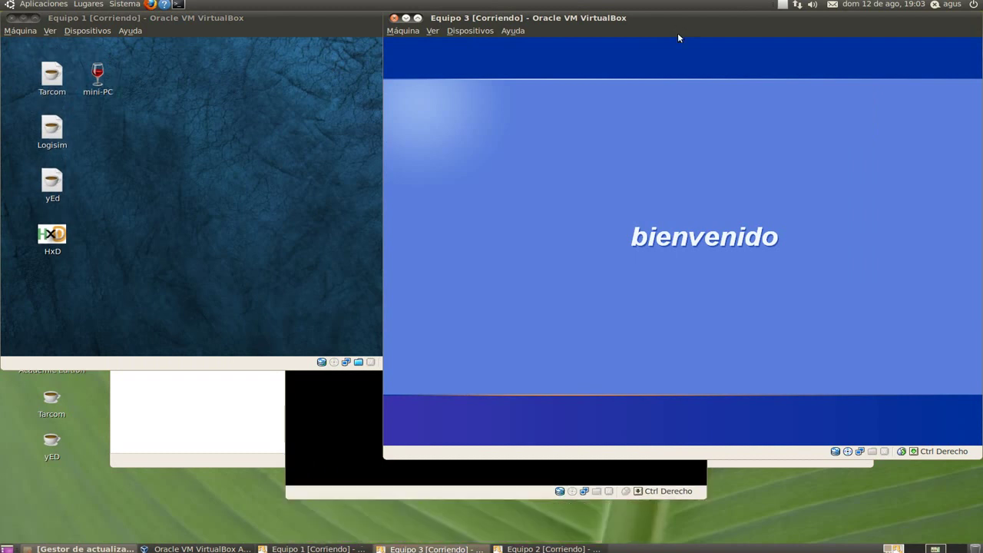
pyautogui.click(354, 441)
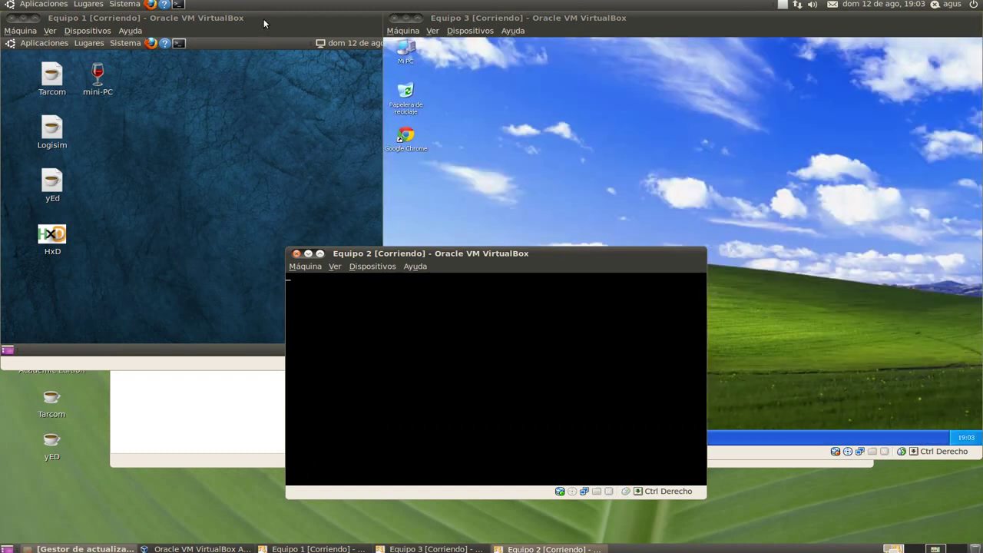
# Set the Equipo 1 guest's display resolution to 1024 x 768 (4:3), keep the configuration and close the monitor preferences.
pyautogui.click(263, 18)
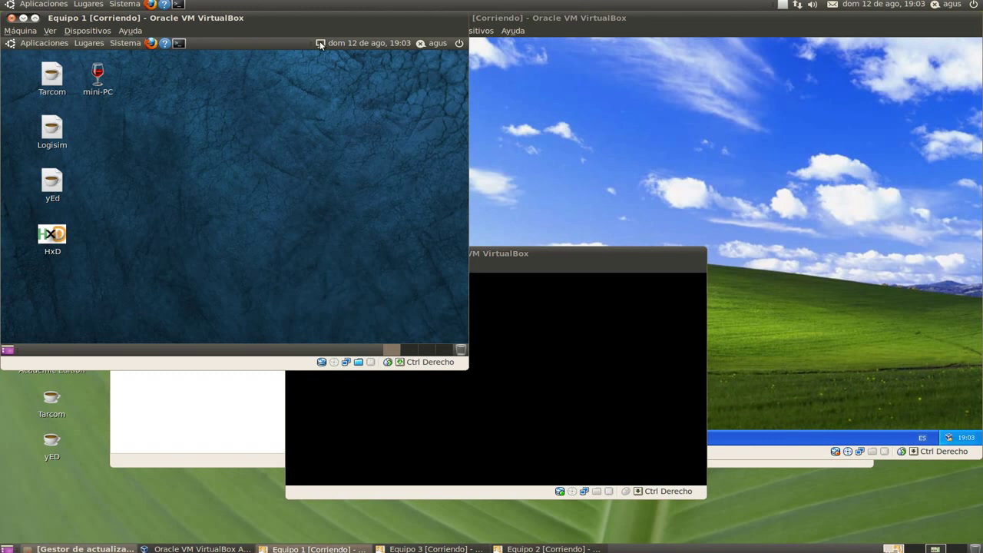
pyautogui.click(320, 42)
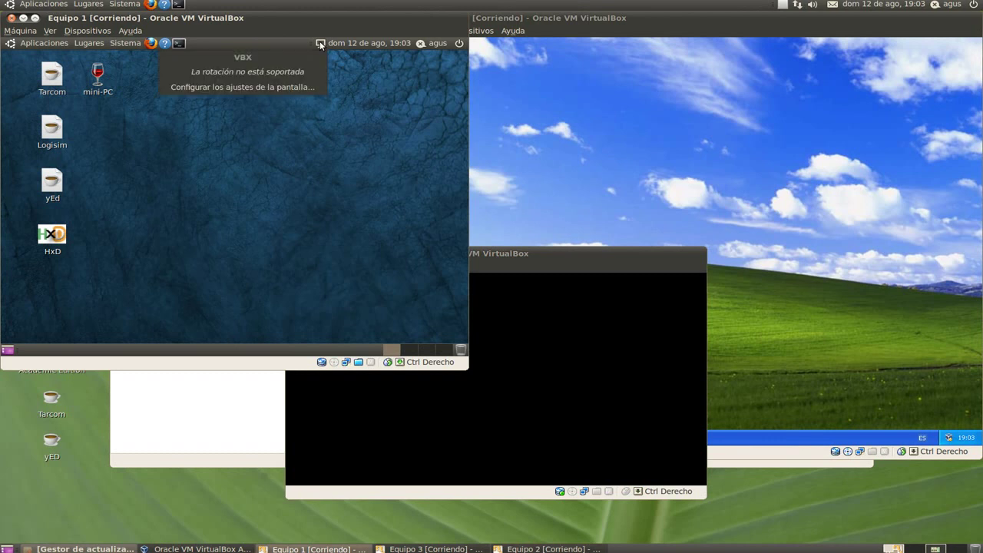
pyautogui.click(265, 87)
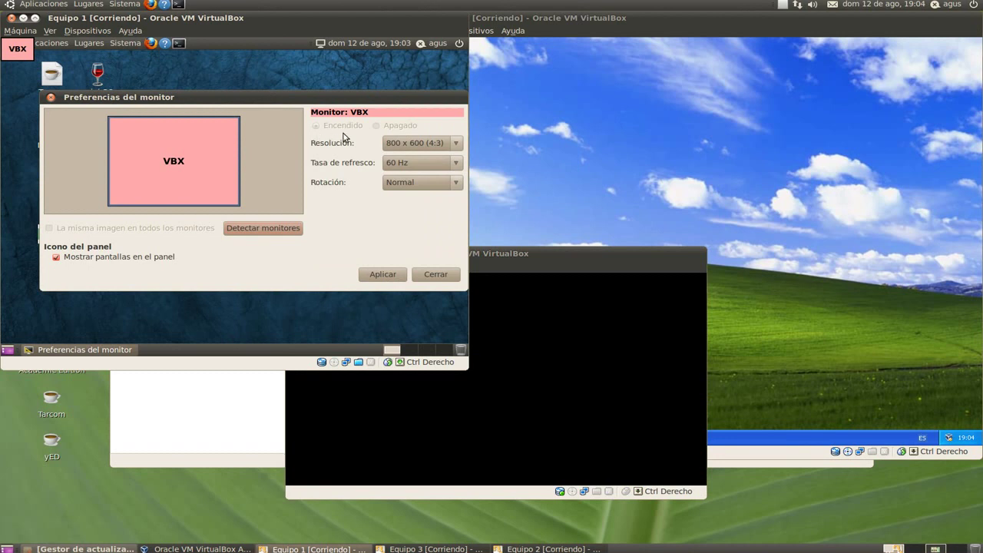
pyautogui.click(443, 143)
pyautogui.click(434, 127)
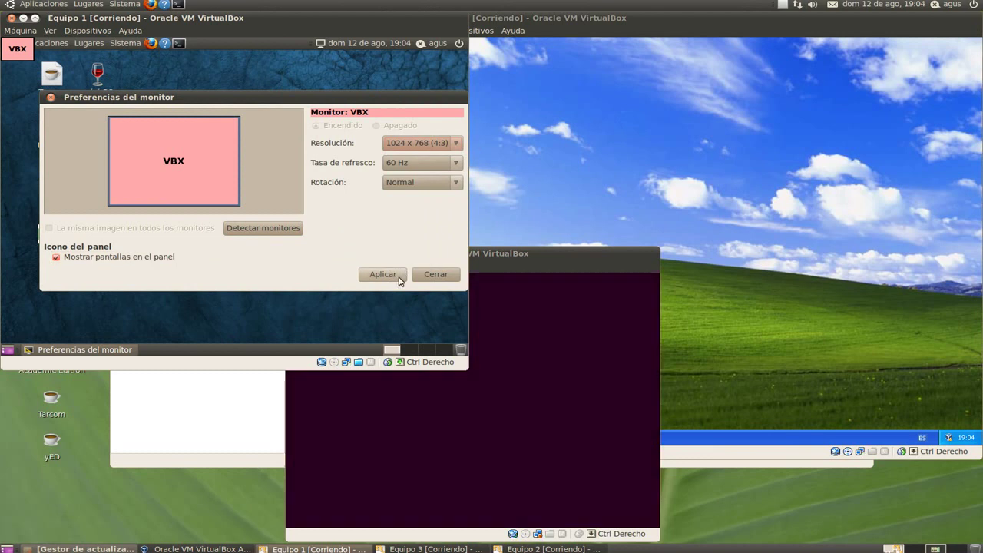
pyautogui.click(386, 278)
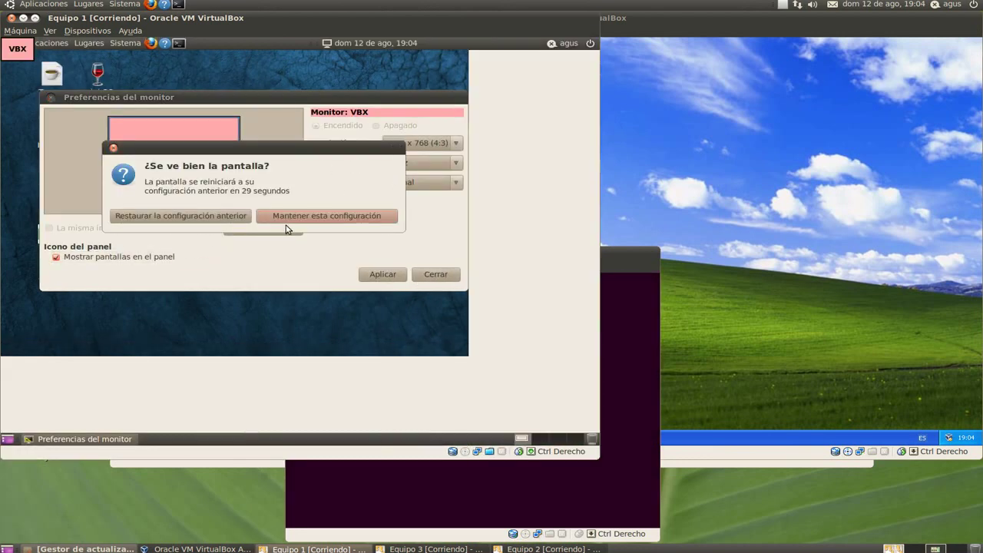
pyautogui.click(292, 217)
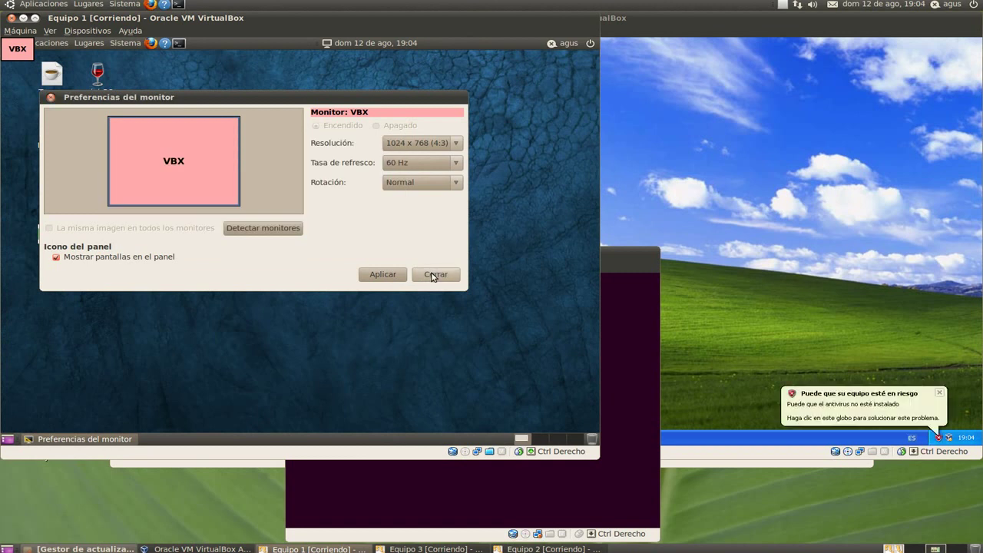
pyautogui.click(436, 274)
# Bring the Equipo 3 and then the Equipo 2 window forward, and reposition Equipo 2 between the other two machines.
pyautogui.click(614, 189)
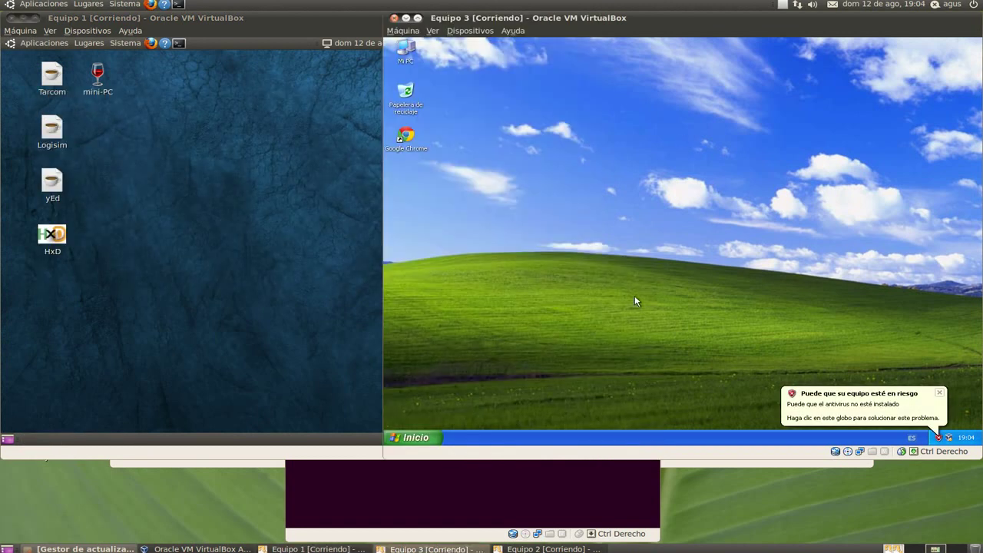
pyautogui.click(620, 488)
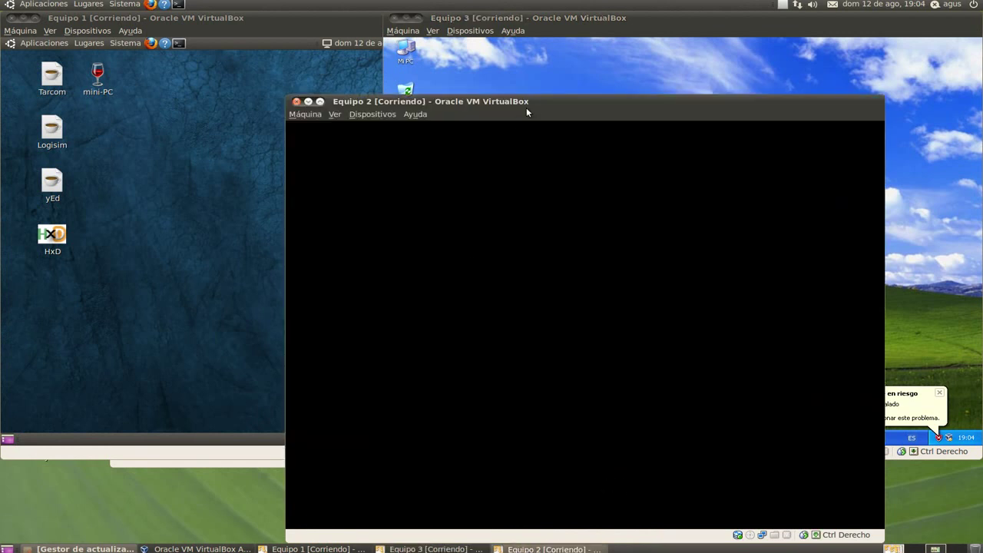
pyautogui.moveTo(549, 98); pyautogui.dragTo(457, 107)
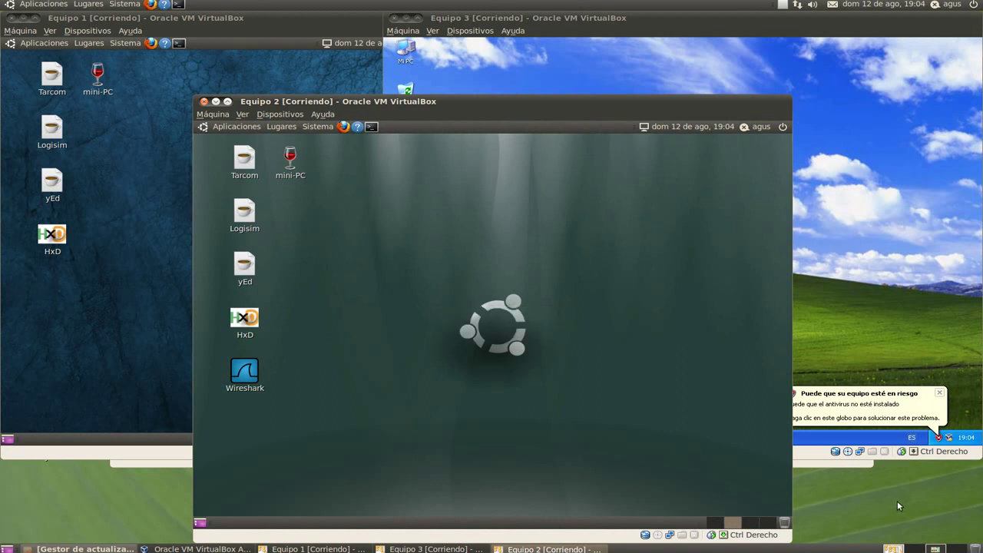
# Switch to the workspace with the full-screen network diagram to examine the virtual and physical network layout.
pyautogui.hotkey('ctrl', 'alt', 'Right')
pyautogui.hotkey('ctrl', 'alt', 'Right')
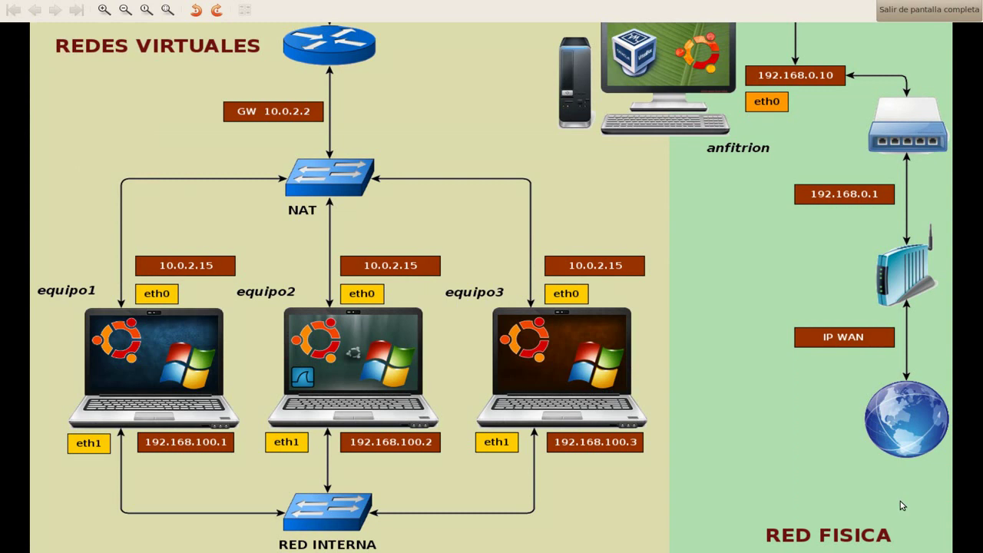
pyautogui.hotkey('ctrl', 'alt', 'Left')
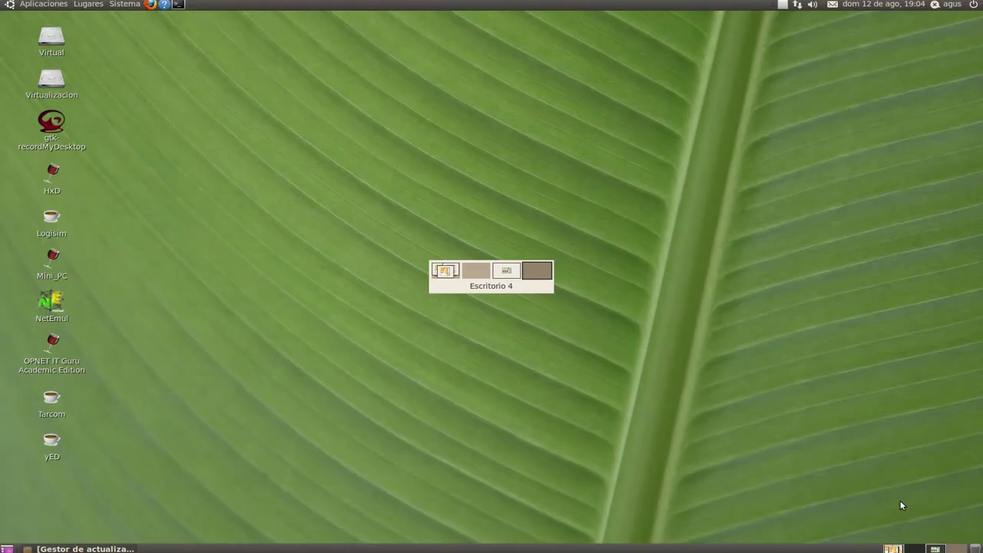
pyautogui.hotkey('ctrl', 'alt', 'Right')
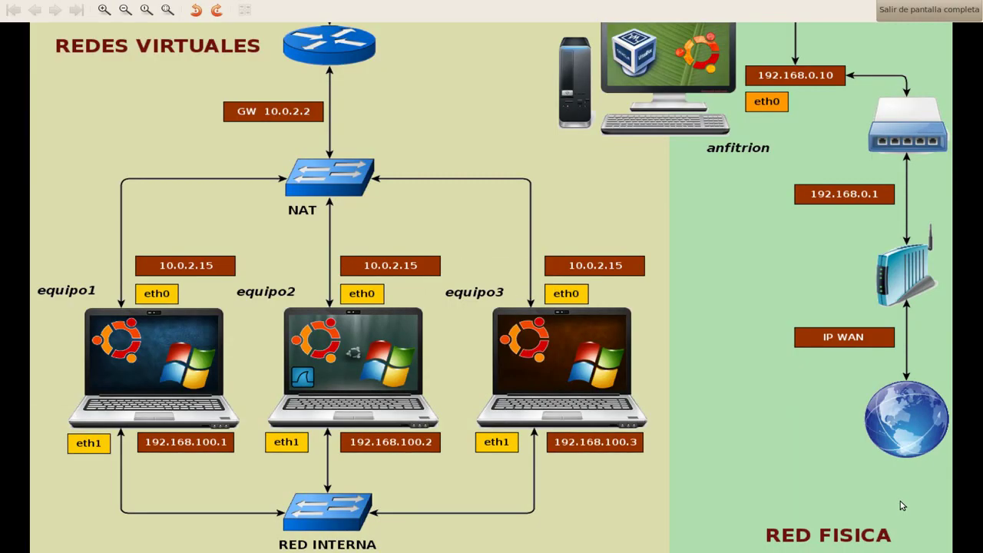
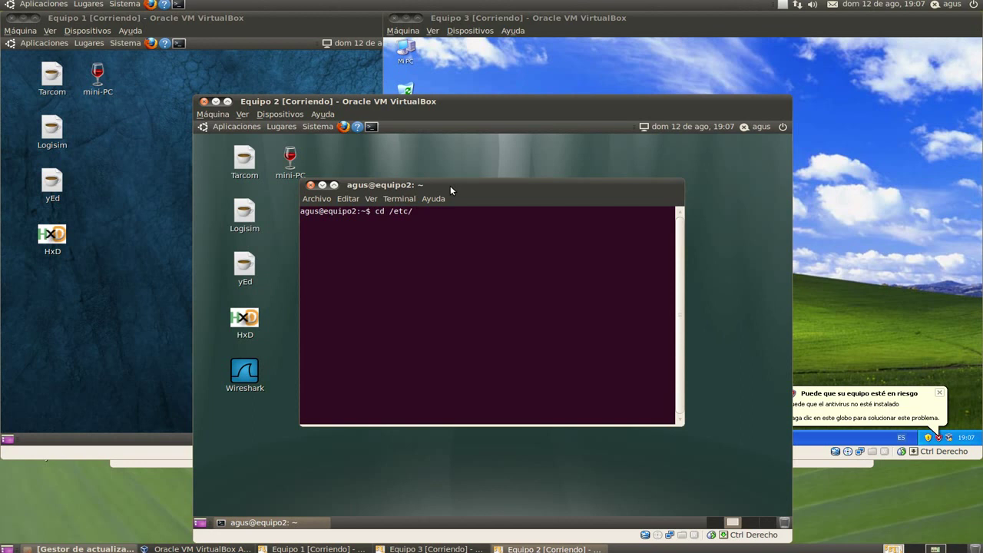
# Change to the /etc/bind/ directory in the Equipo 2 terminal and list its files.
pyautogui.write('bind/')
pyautogui.press('Return')
pyautogui.write('ls')
pyautogui.press('Return')
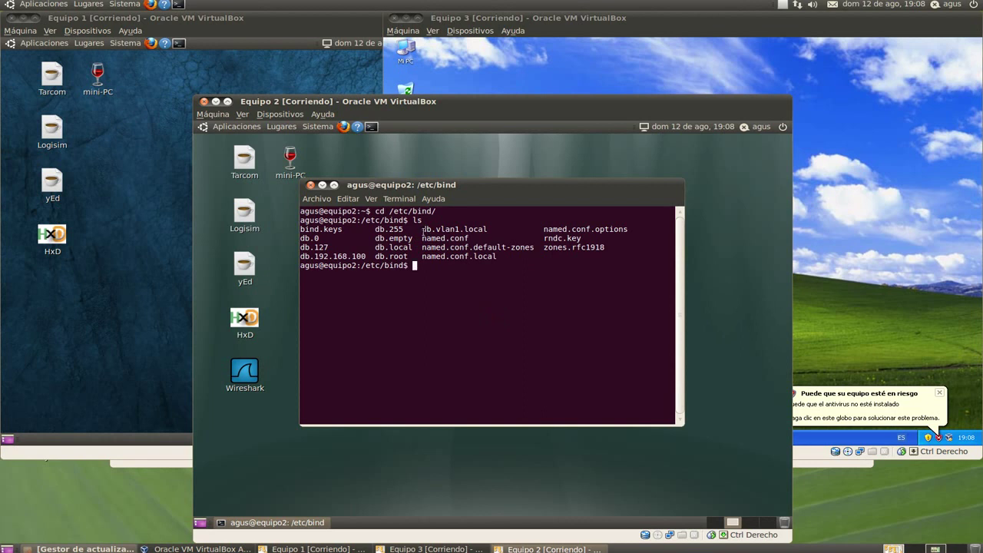
# Highlight the zone files db.vlan1.local and db.192.168.100 in the directory listing, and clear the selection.
pyautogui.moveTo(422, 228); pyautogui.dragTo(488, 227)
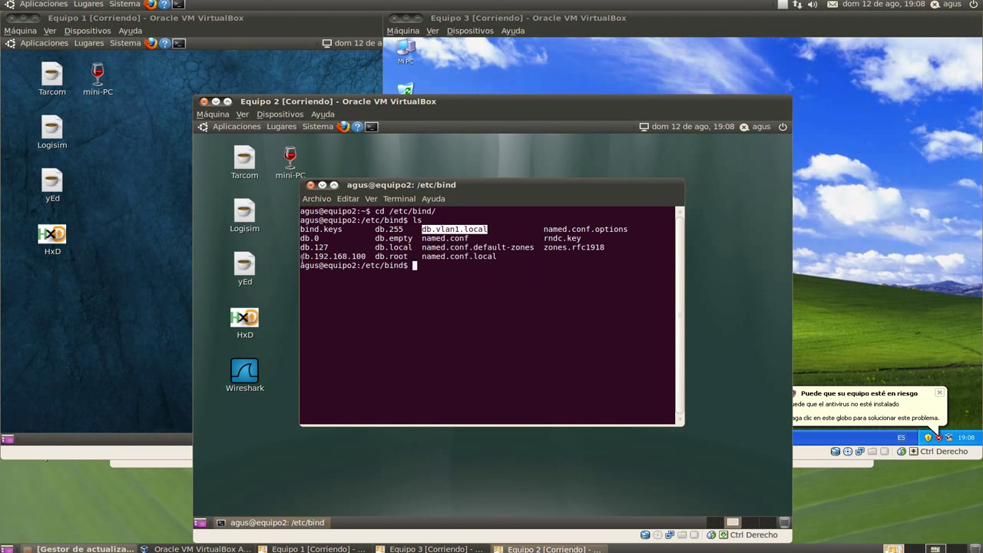
pyautogui.moveTo(300, 256); pyautogui.dragTo(366, 257)
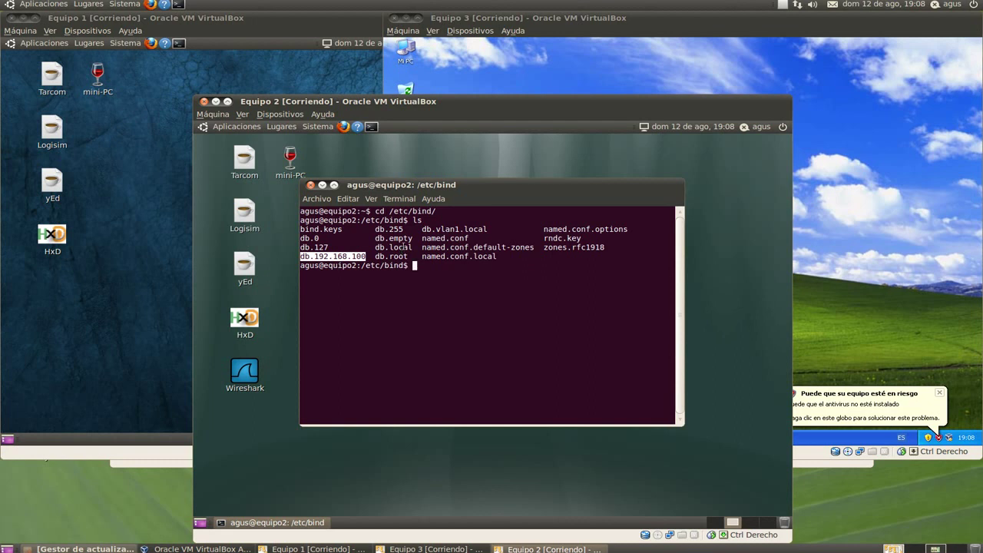
pyautogui.click(443, 270)
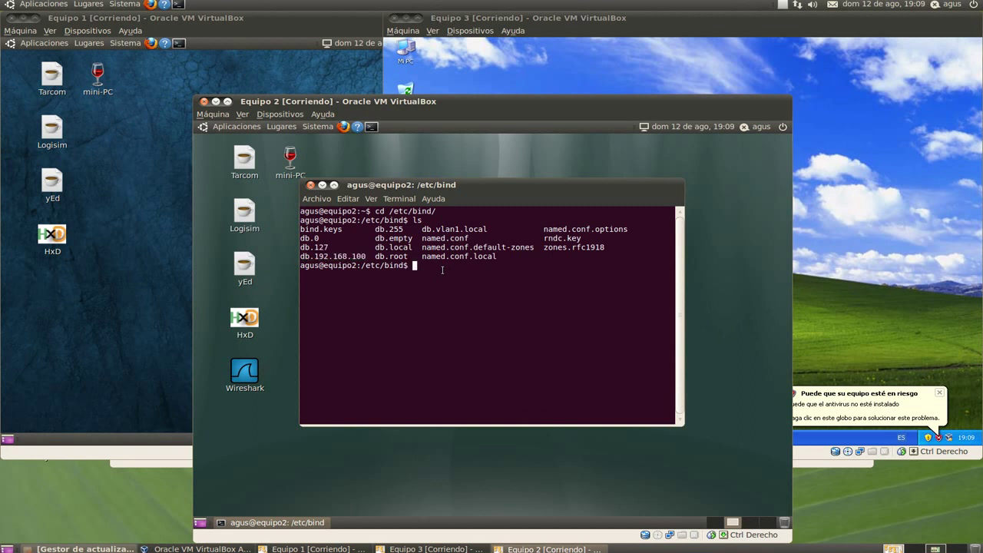
# Open named.conf in nano with sudo, authenticating with the account password, and exit after reviewing its include lines.
pyautogui.write('sudo nano named.conf')
pyautogui.press('Return')
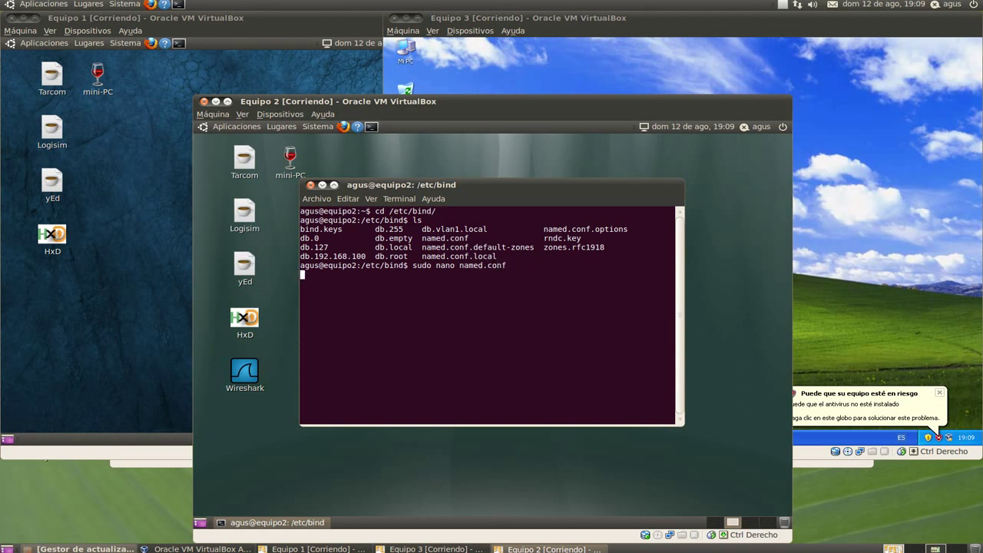
pyautogui.press('Return')
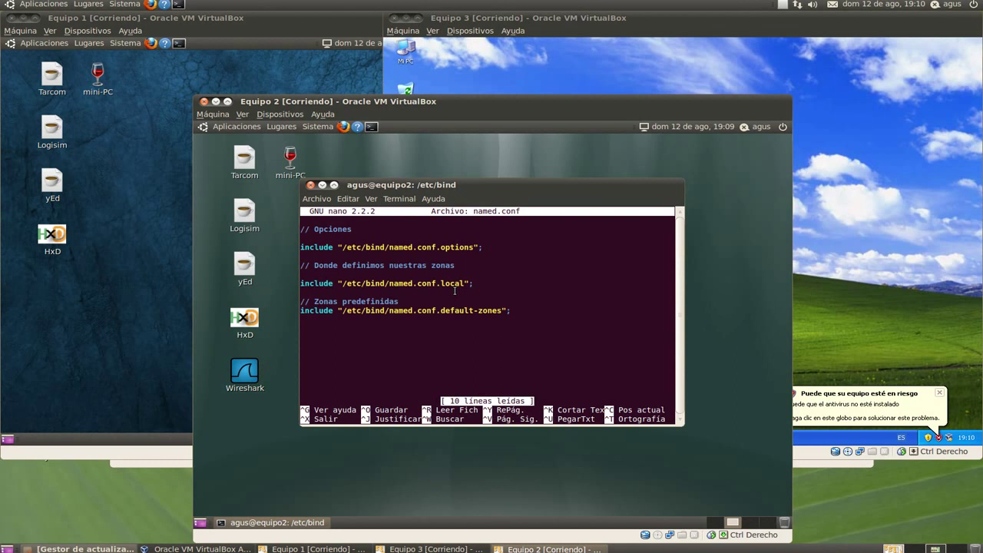
pyautogui.hotkey('ctrl', 'x')
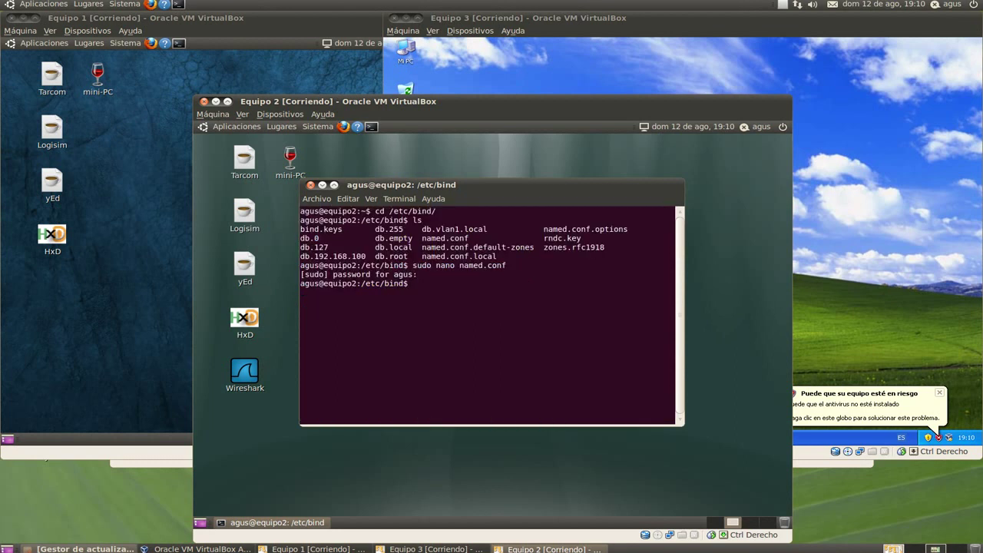
# Open named.conf.options in nano with sudo to examine the DNS forwarders.
pyautogui.press('Up')
pyautogui.write('.')
pyautogui.write('opt')
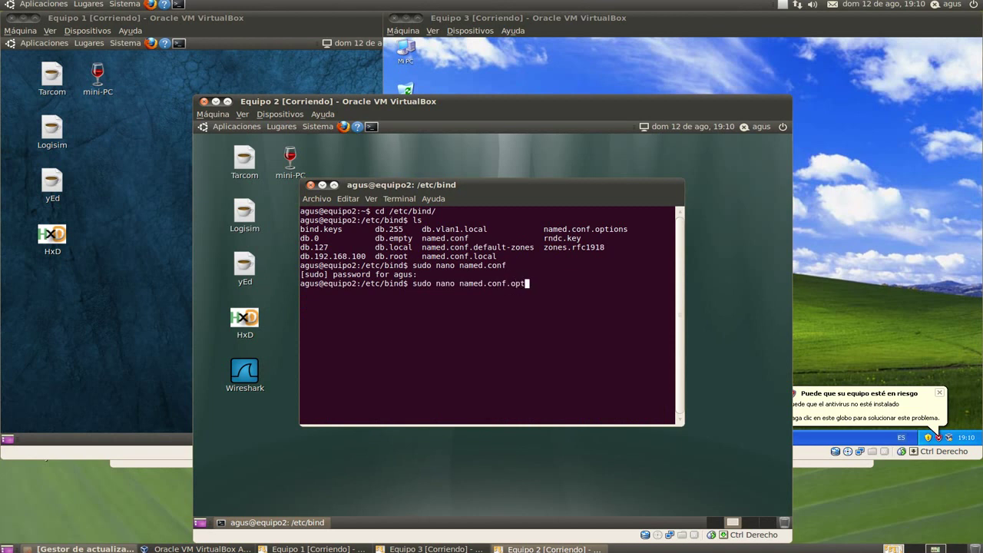
pyautogui.press('Tab')
pyautogui.press('Return')
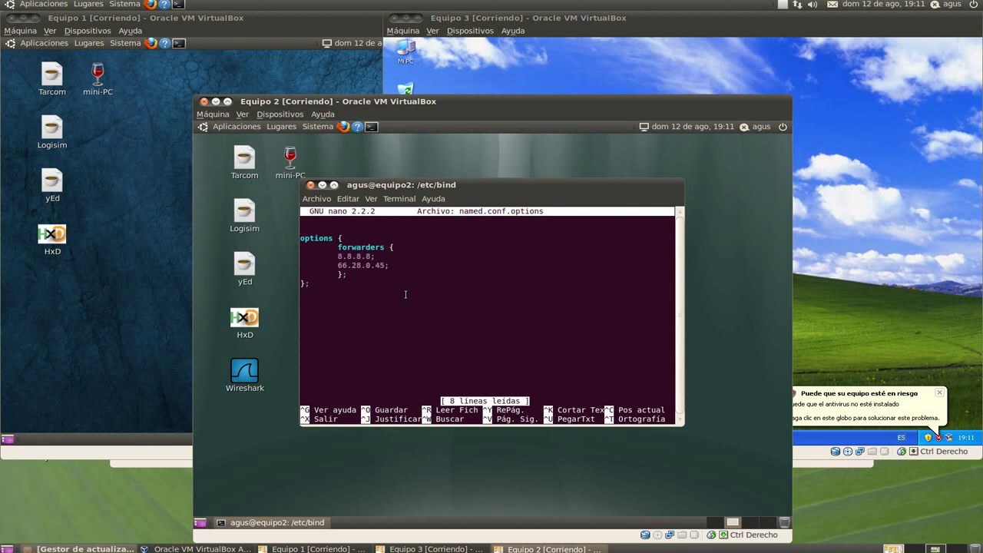
# Exit named.conf.options without changes and open named.conf.local in nano with sudo.
pyautogui.hotkey('ctrl', 'x')
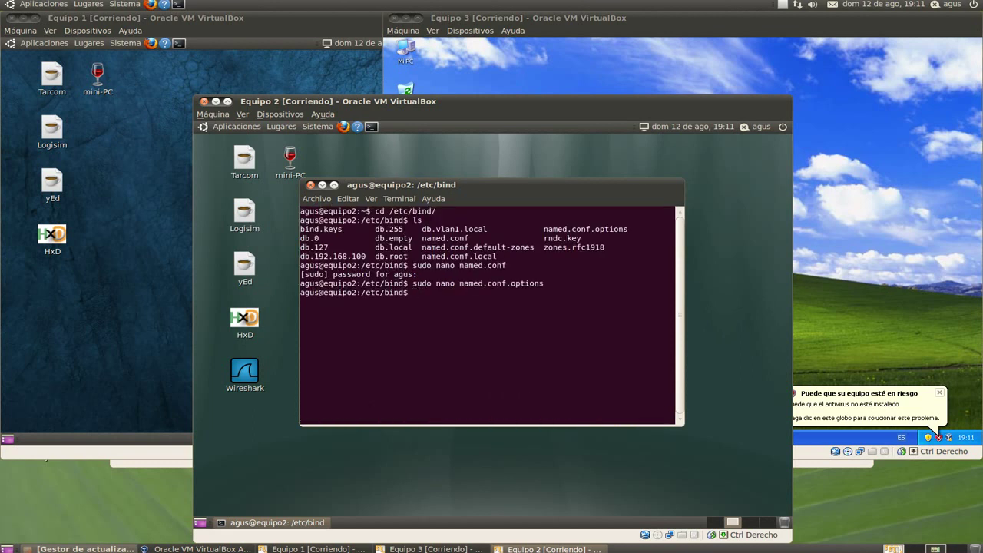
pyautogui.press('Up')
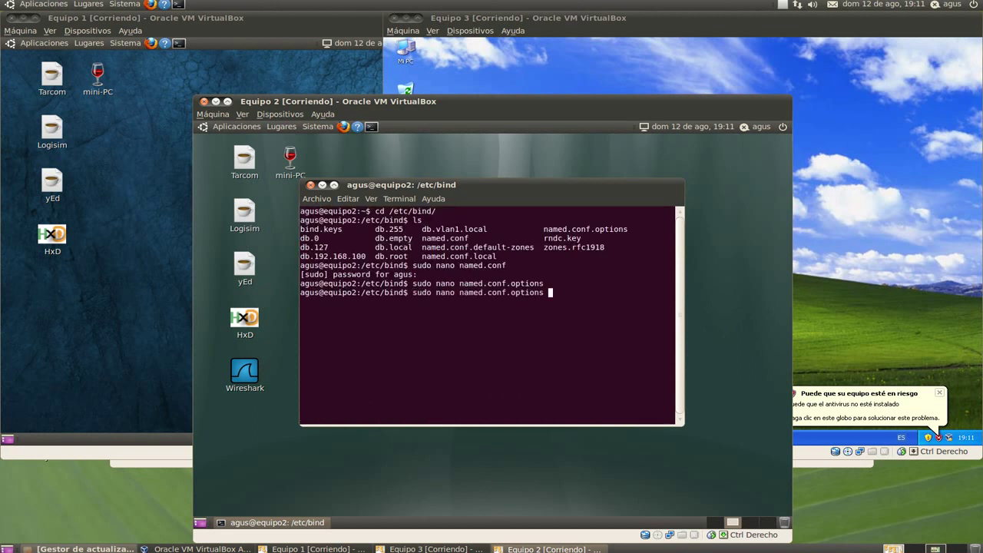
pyautogui.press('BackSpace')
pyautogui.press('BackSpace')
pyautogui.press('BackSpace')
pyautogui.press('BackSpace')
pyautogui.press('BackSpace')
pyautogui.press('BackSpace')
pyautogui.press('BackSpace')
pyautogui.press('BackSpace')
pyautogui.write('.locla')
pyautogui.press('BackSpace')
pyautogui.press('BackSpace')
pyautogui.write('al')
pyautogui.press('Return')
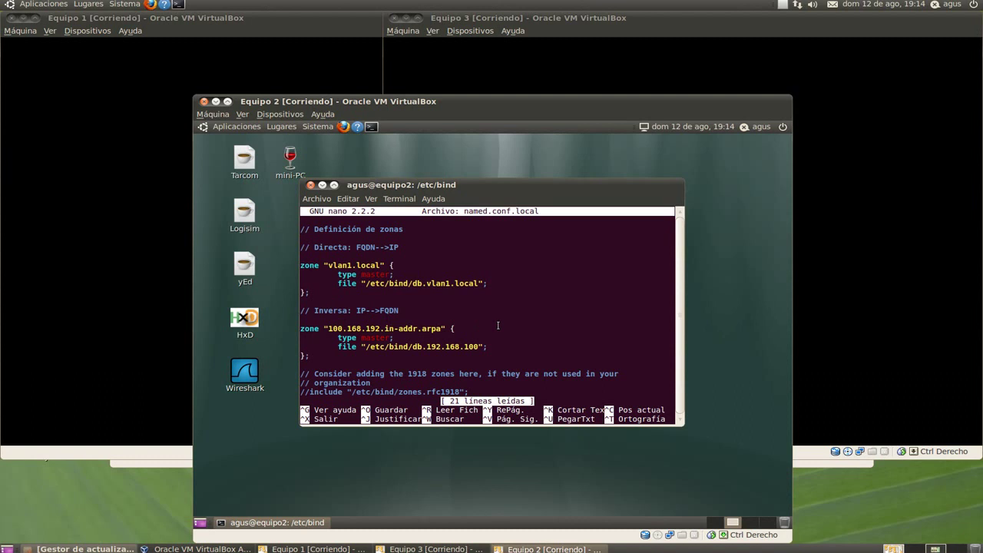
# Examine the direct and reverse zone definitions in named.conf.local, and exit nano.
pyautogui.press('Down')
pyautogui.press('Down')
pyautogui.press('Down')
pyautogui.press('Down')
pyautogui.press('Down')
pyautogui.press('Down')
pyautogui.press('Down')
pyautogui.press('Down')
pyautogui.press('Down')
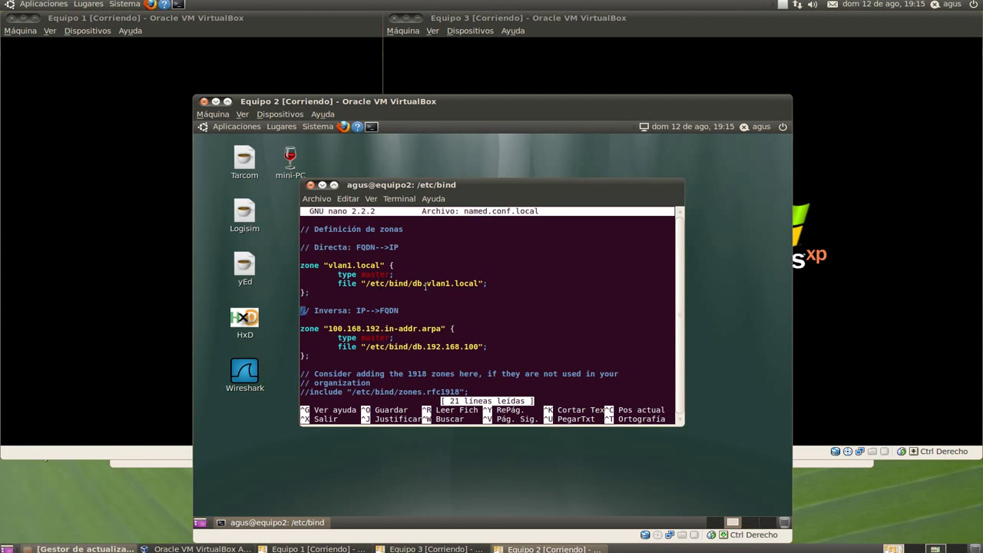
pyautogui.hotkey('ctrl', 'x')
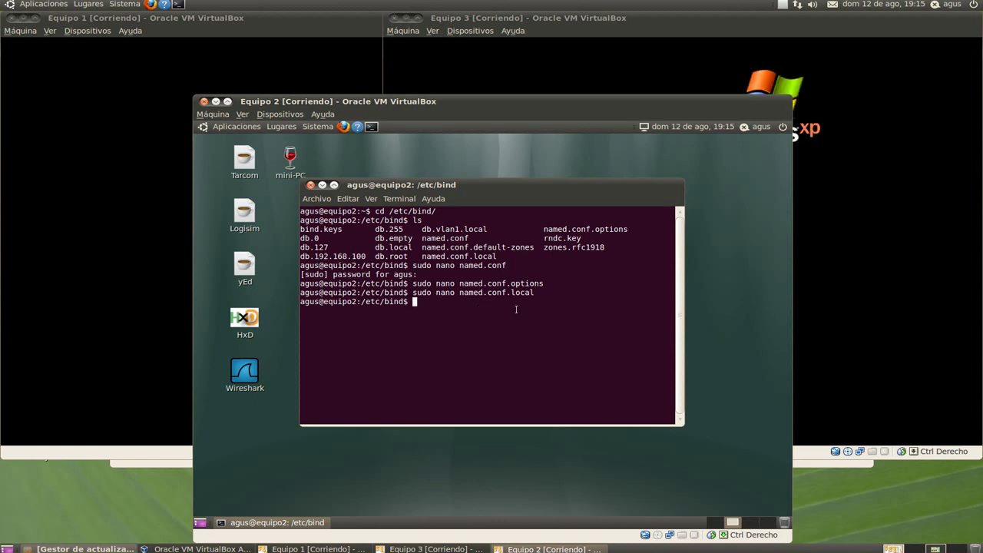
# Open the direct zone file db.vlan1.local in nano with sudo.
pyautogui.press('Up')
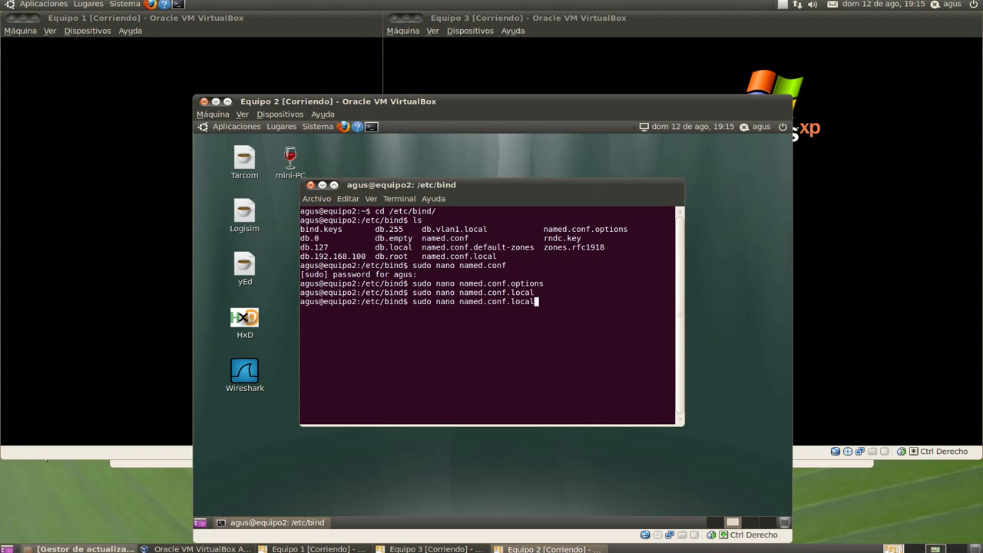
pyautogui.press('BackSpace')
pyautogui.press('BackSpace')
pyautogui.press('BackSpace')
pyautogui.press('BackSpace')
pyautogui.press('BackSpace')
pyautogui.press('BackSpace')
pyautogui.press('BackSpace')
pyautogui.press('BackSpace')
pyautogui.press('BackSpace')
pyautogui.press('BackSpace')
pyautogui.press('BackSpace')
pyautogui.press('BackSpace')
pyautogui.press('BackSpace')
pyautogui.press('BackSpace')
pyautogui.press('BackSpace')
pyautogui.press('BackSpace')
pyautogui.write('db.v')
pyautogui.press('Tab')
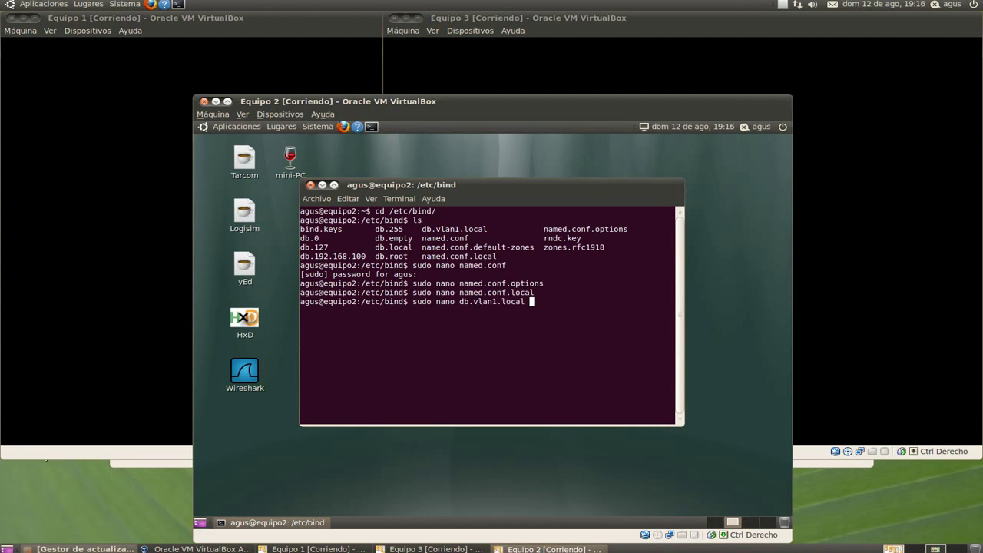
pyautogui.press('Return')
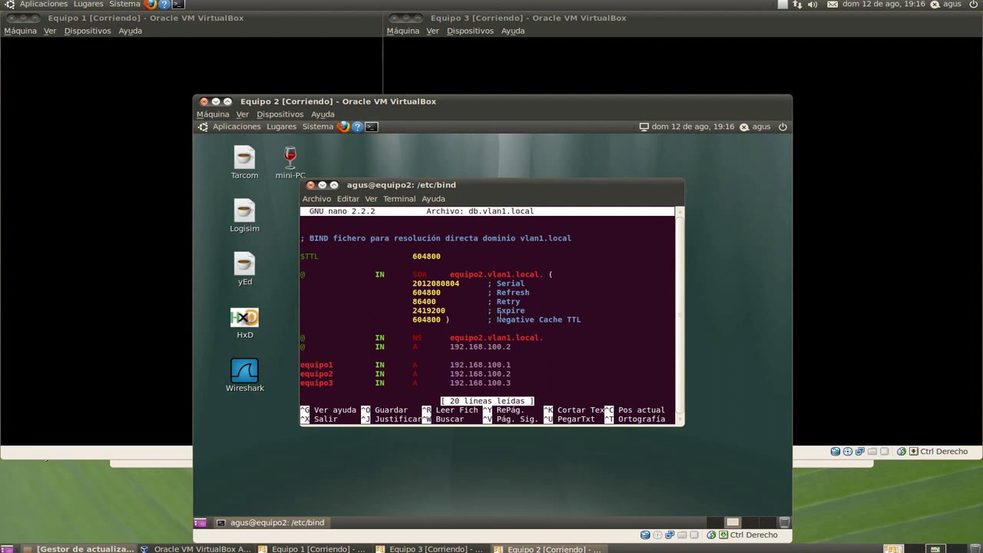
# Examine the TTL, the SOA record with its timers and the name server entry in db.vlan1.local.
pyautogui.press('Down')
pyautogui.press('Down')
pyautogui.press('Down')
pyautogui.press('Up')
pyautogui.press('Up')
pyautogui.press('Up')
pyautogui.press('Down')
pyautogui.press('Down')
pyautogui.press('Down')
pyautogui.press('Down')
pyautogui.press('Down')
pyautogui.press('Down')
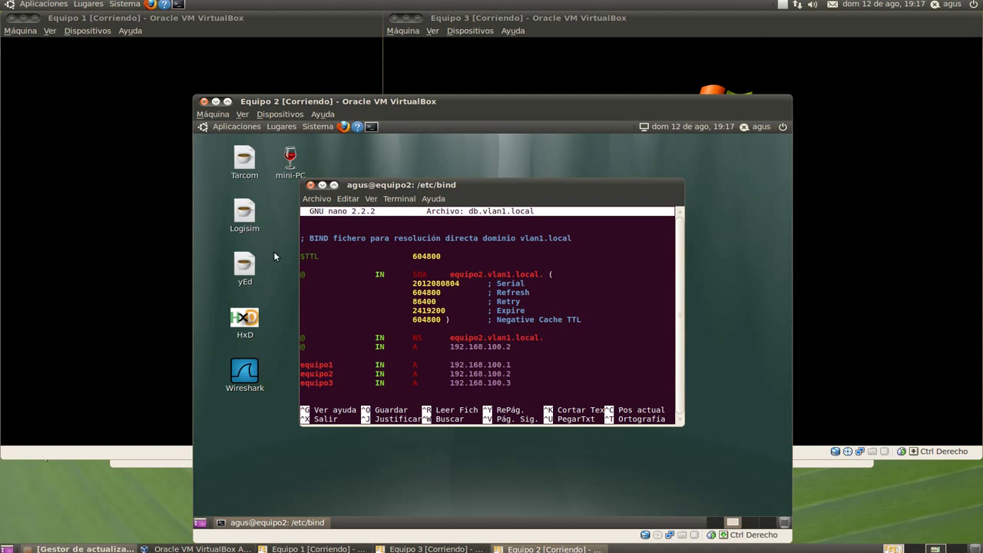
# Open the calculator inside the Equipo 2 virtual machine.
pyautogui.click(222, 114)
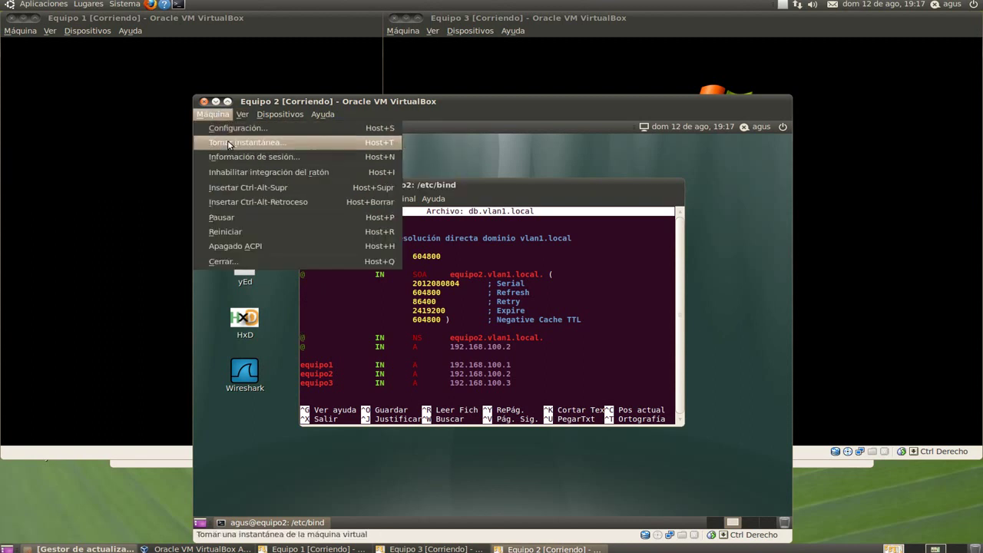
pyautogui.click(479, 154)
pyautogui.click(229, 126)
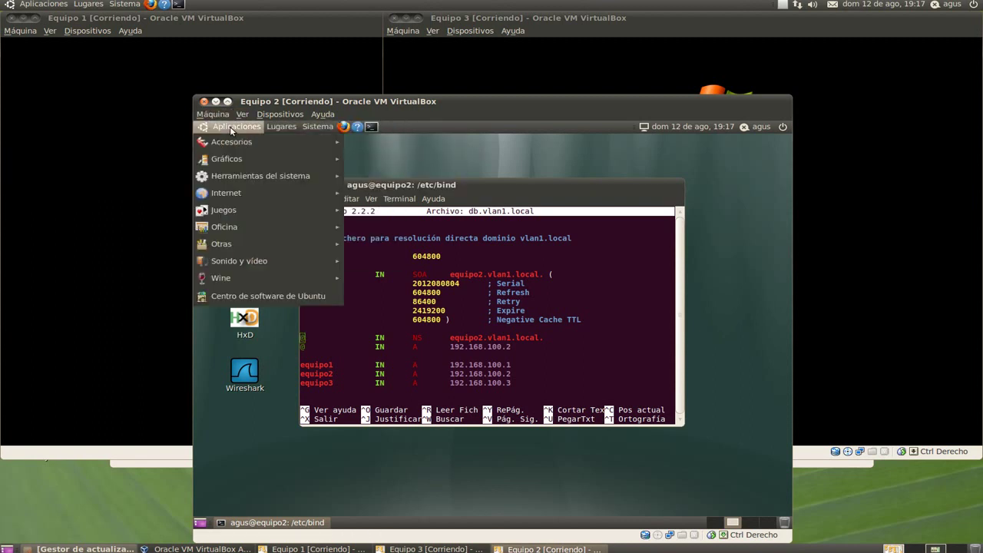
pyautogui.moveTo(243, 145)
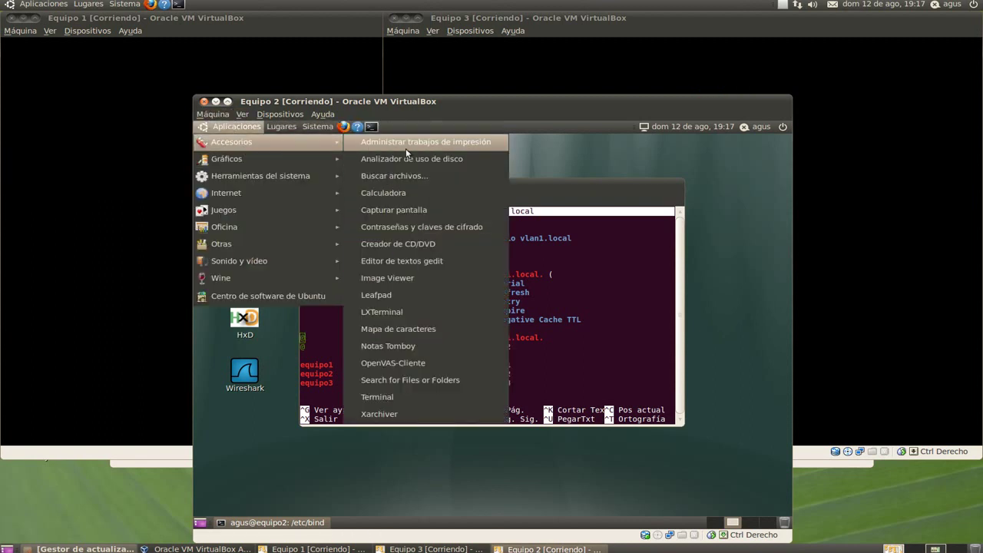
pyautogui.click(417, 193)
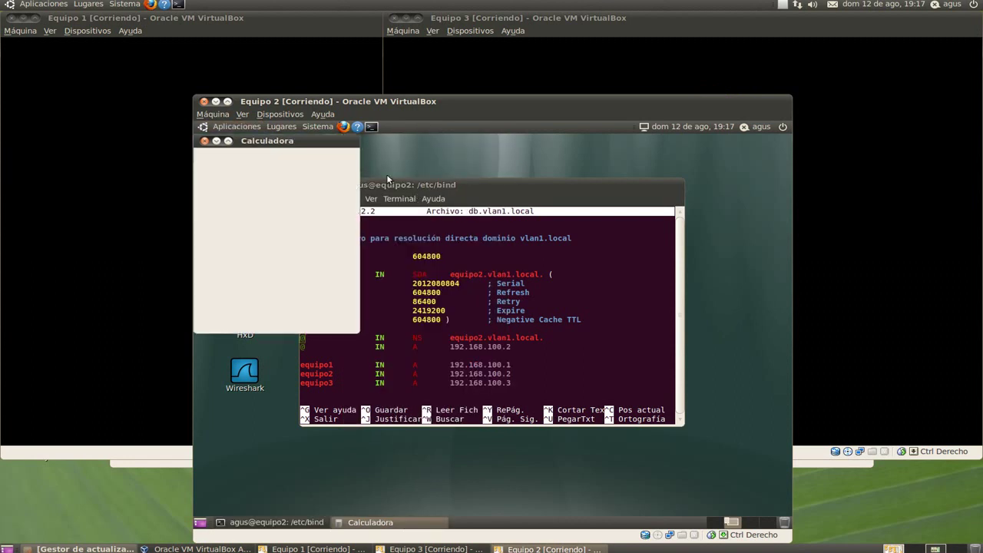
# Convert the 604800-second TTL to hours by calculating 604800÷60÷60.
pyautogui.click(293, 263)
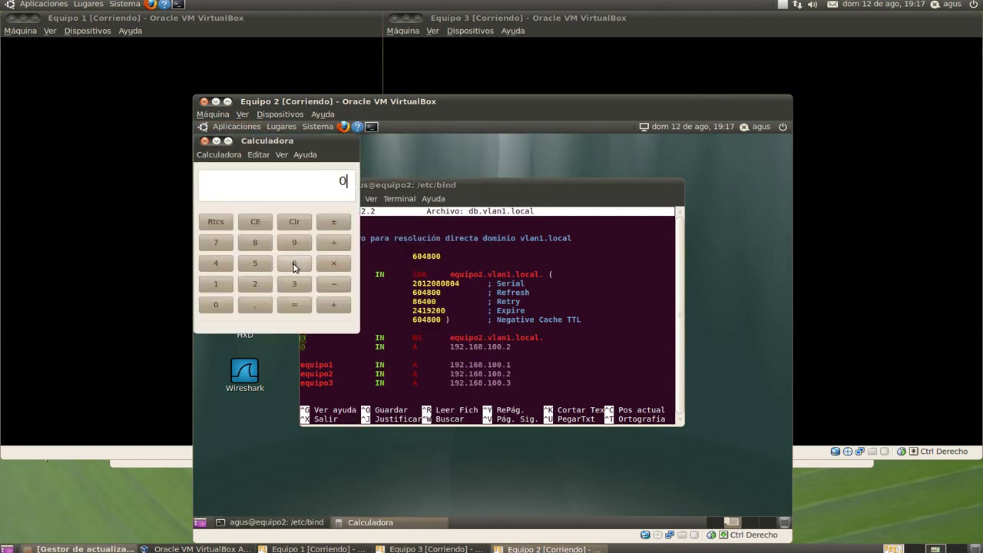
pyautogui.click(220, 304)
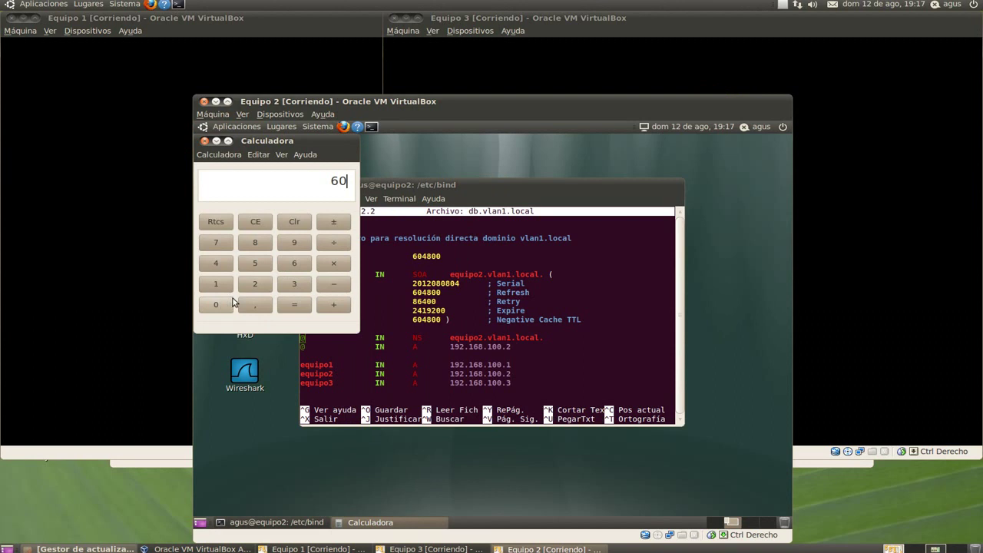
pyautogui.click(216, 264)
pyautogui.click(254, 245)
pyautogui.click(216, 305)
pyautogui.click(217, 305)
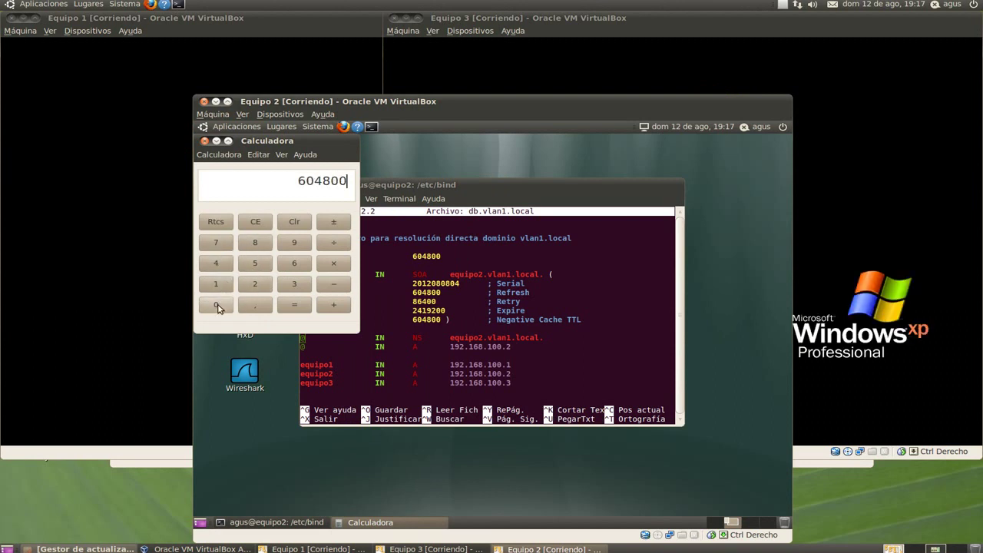
pyautogui.click(332, 242)
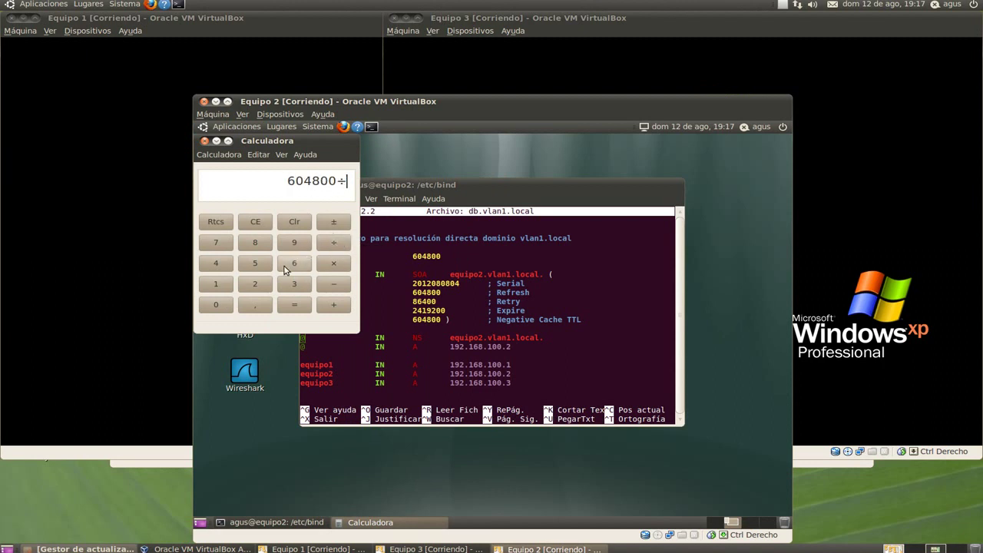
pyautogui.click(298, 263)
pyautogui.click(216, 305)
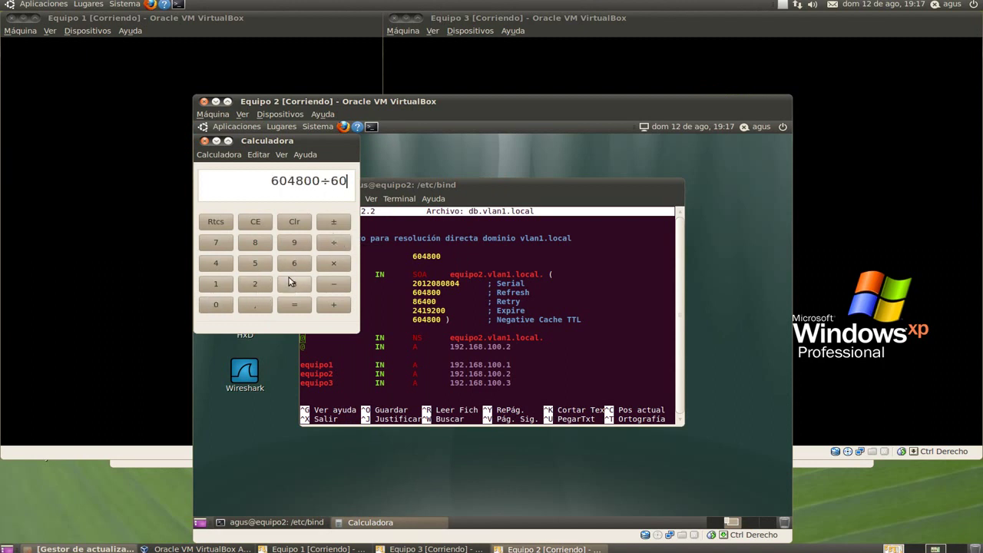
pyautogui.click(331, 244)
pyautogui.click(293, 266)
pyautogui.click(222, 307)
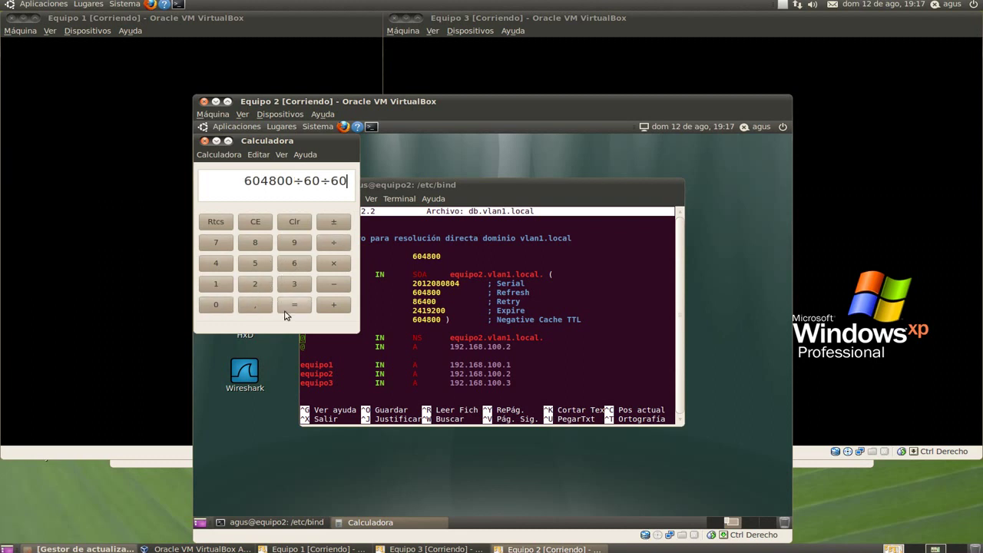
pyautogui.click(287, 312)
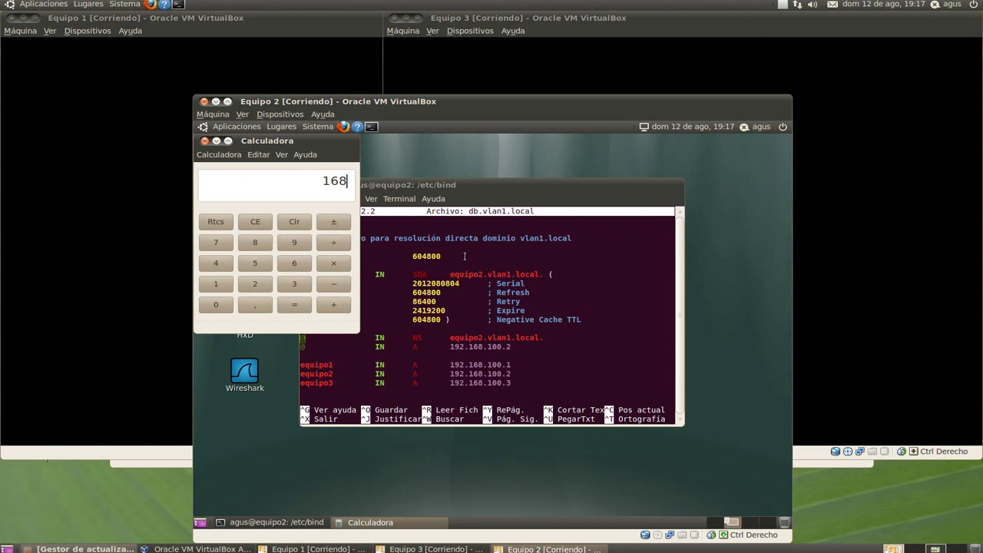
# Divide the hours result by 24 to convert the TTL to days, and close the calculator.
pyautogui.click(337, 243)
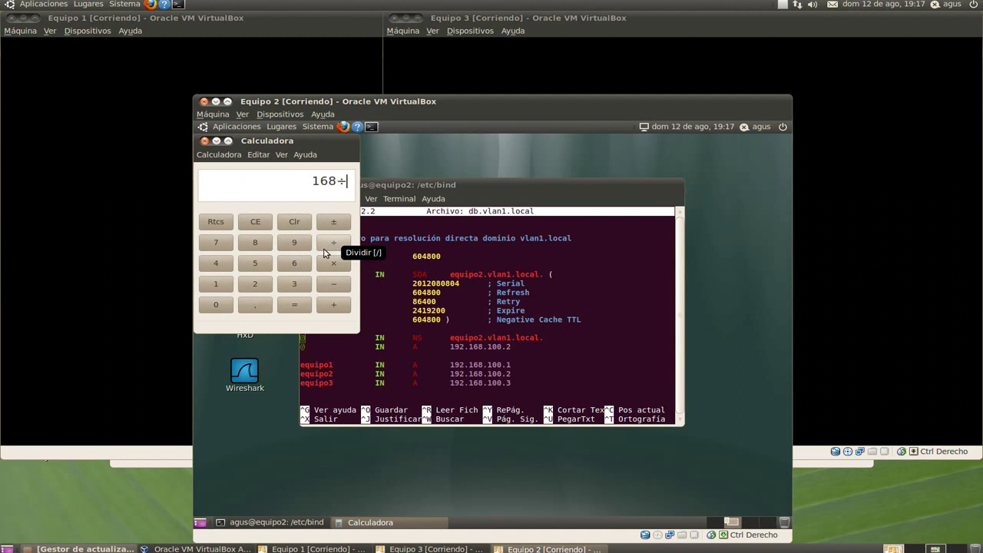
pyautogui.click(255, 285)
pyautogui.click(216, 263)
pyautogui.click(294, 306)
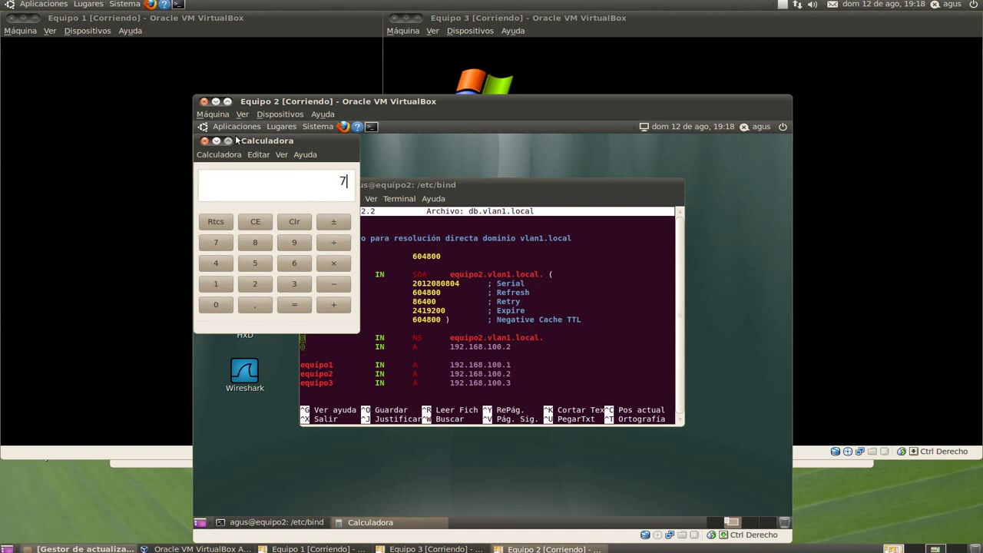
pyautogui.moveTo(310, 141); pyautogui.dragTo(716, 150)
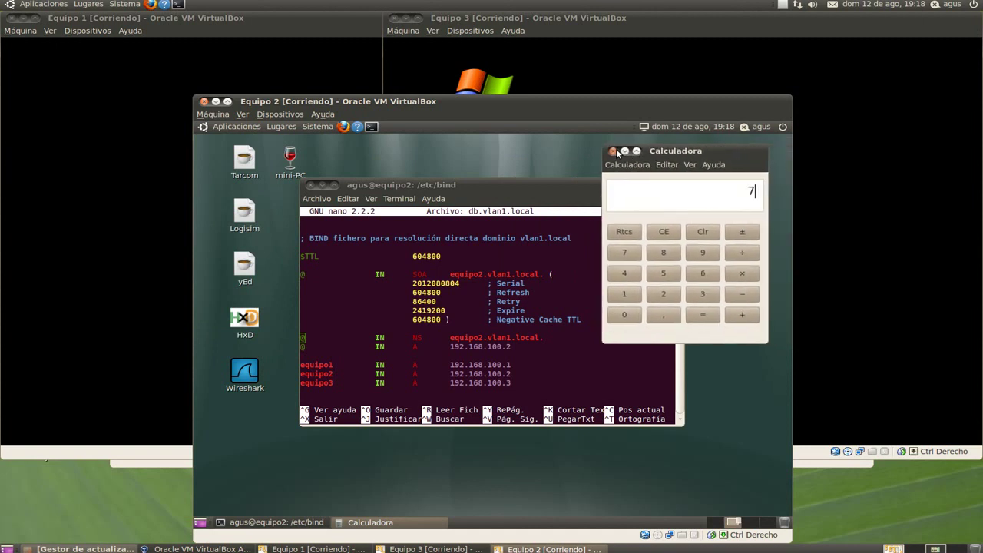
pyautogui.click(615, 150)
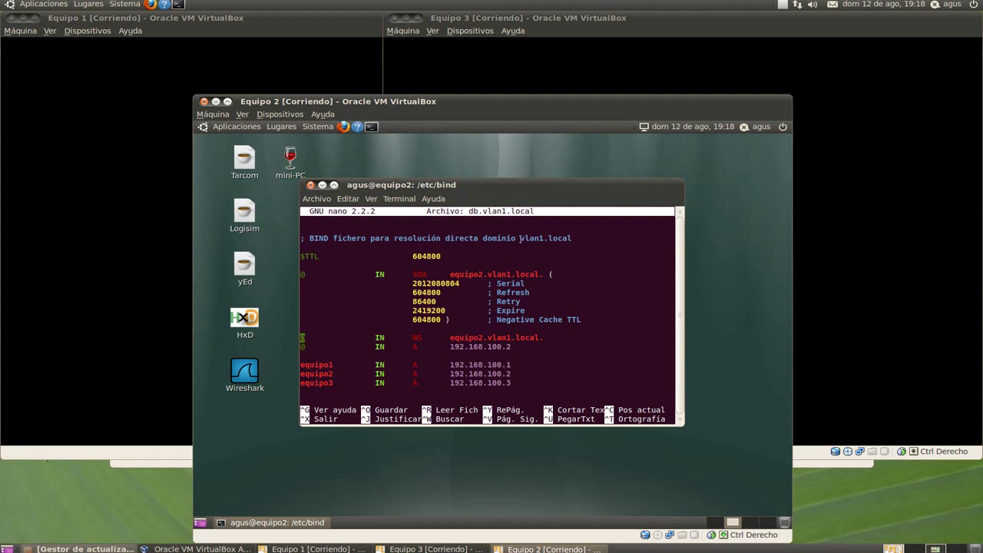
# Highlight the domain name vlan1.local in the header comment of the zone file.
pyautogui.moveTo(521, 239); pyautogui.dragTo(571, 239)
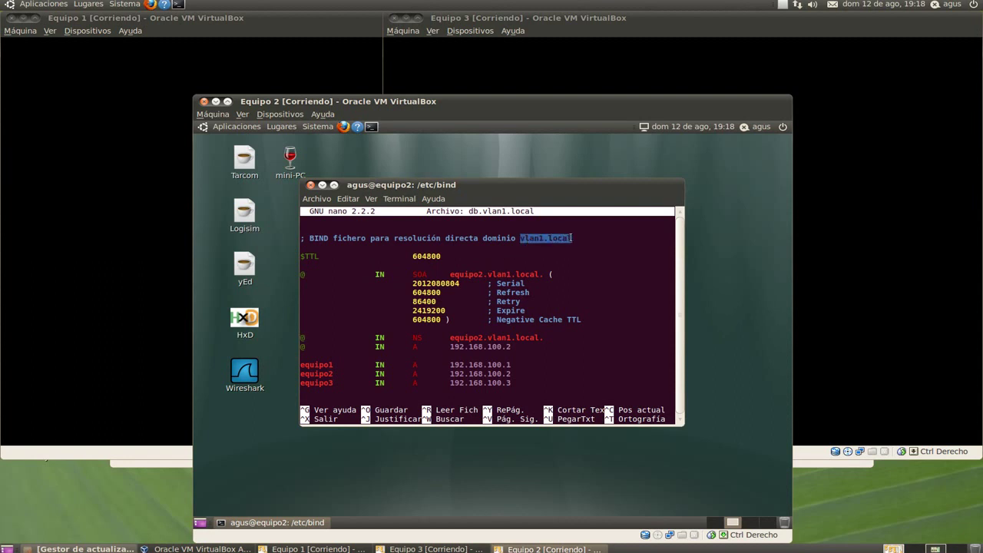